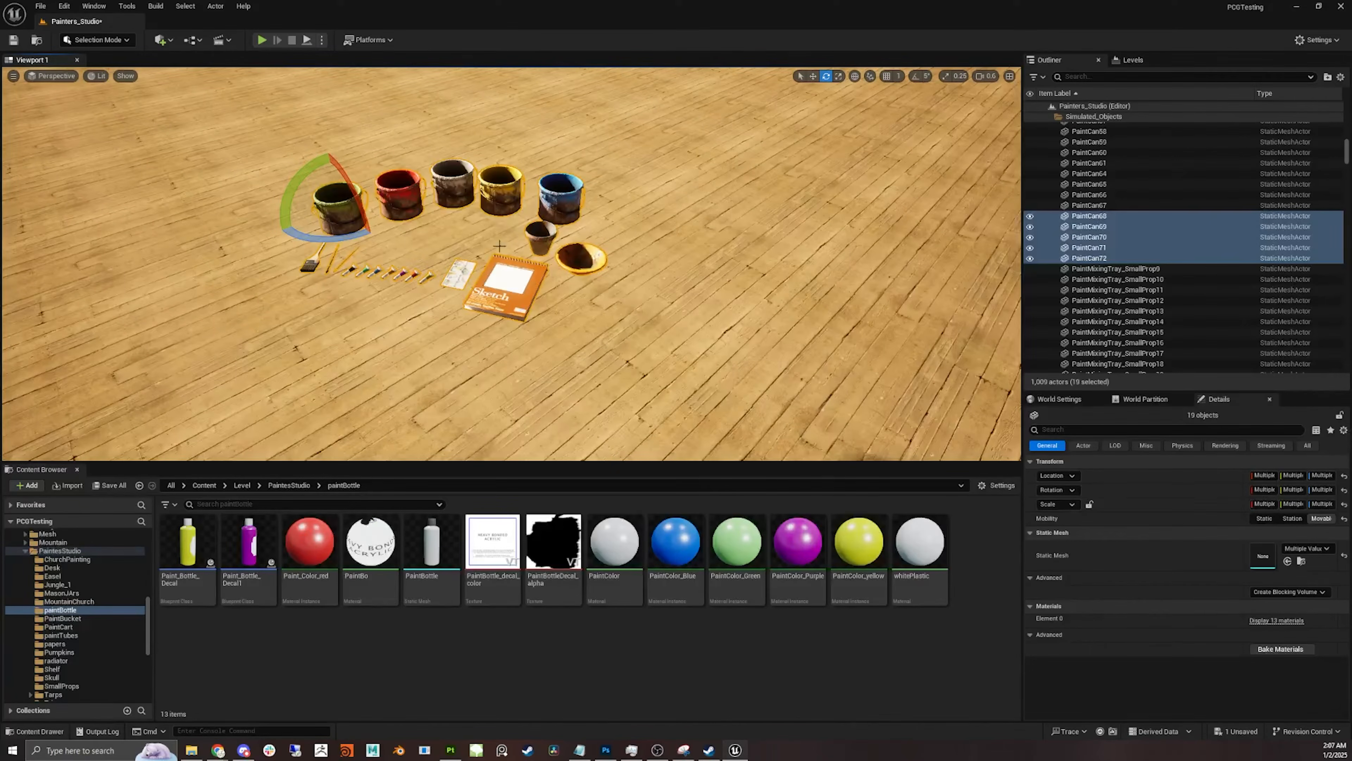
# Step: Open the PaintBottle static mesh and display its simple collision in the preview
pyautogui.moveTo(706, 309)
pyautogui.mouseDown(button='right')
pyautogui.moveTo(738, 288)
pyautogui.moveTo(501, 274)
pyautogui.moveTo(553, 301)
pyautogui.moveTo(591, 272)
pyautogui.moveTo(777, 241)
pyautogui.moveTo(660, 261)
pyautogui.moveTo(588, 221)
pyautogui.moveTo(666, 247)
pyautogui.moveTo(618, 280)
pyautogui.moveTo(719, 255)
pyautogui.moveTo(712, 299)
pyautogui.moveTo(697, 307)
pyautogui.moveTo(705, 330)
pyautogui.mouseUp(button='right')
pyautogui.moveTo(623, 262)
pyautogui.mouseDown(button='right')
pyautogui.moveTo(688, 264)
pyautogui.moveTo(612, 282)
pyautogui.mouseUp(button='right')
pyautogui.hotkey('ctrl', 'z')
pyautogui.doubleClick(432, 559)
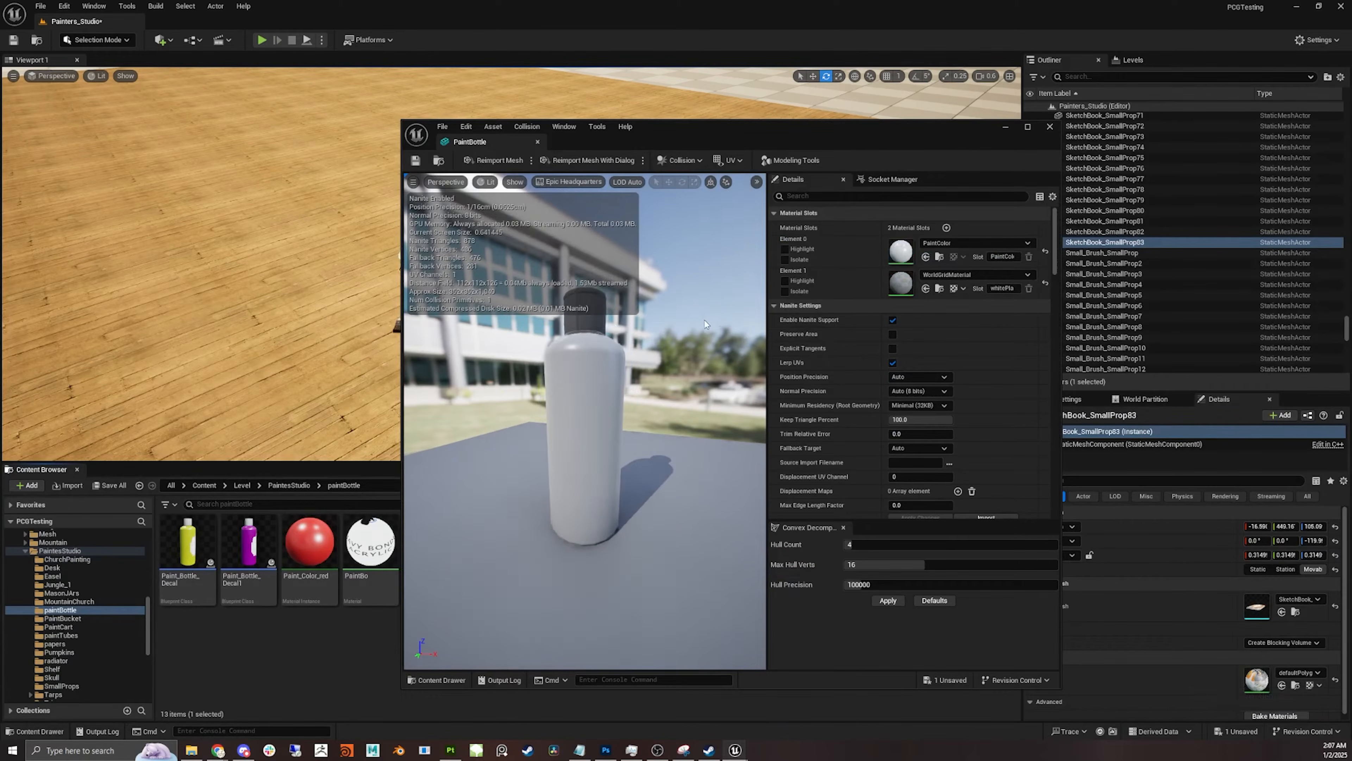
pyautogui.click(527, 126)
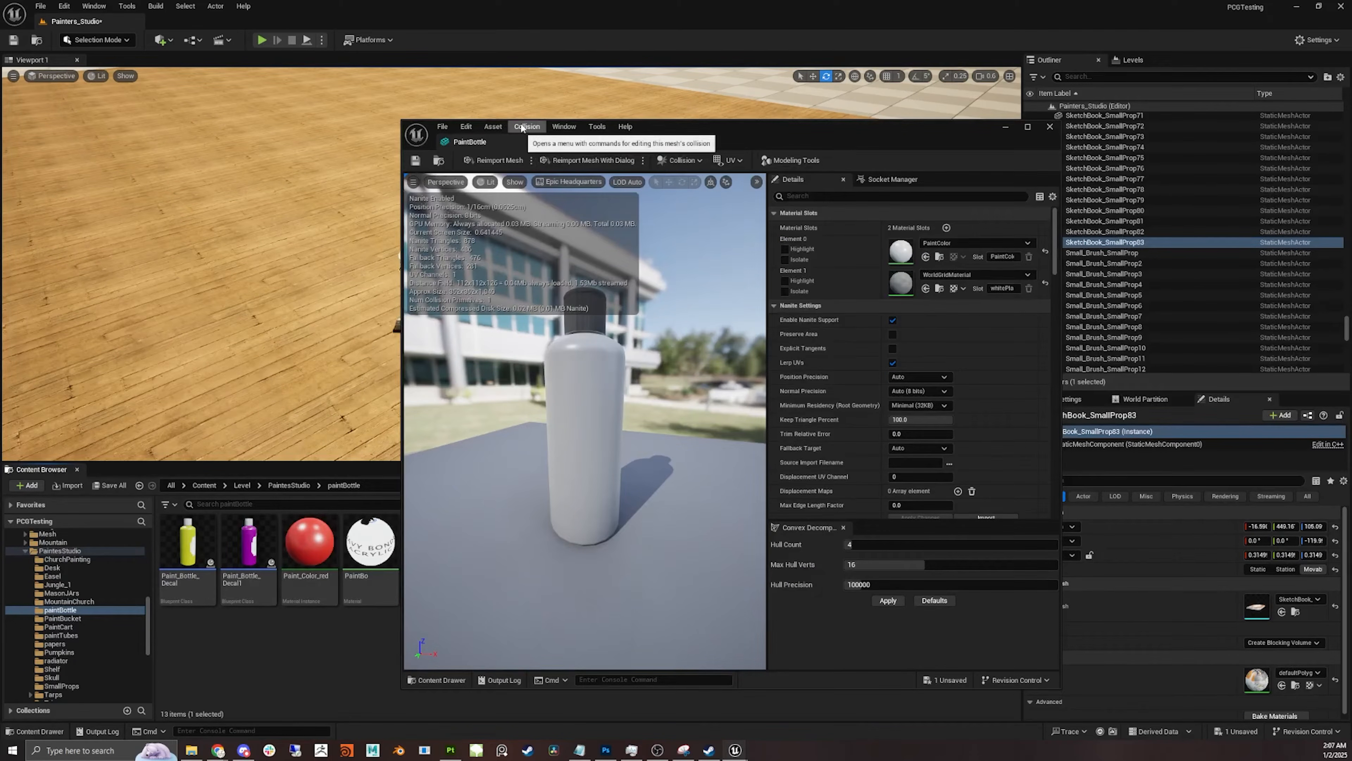
pyautogui.press('Escape')
pyautogui.click(514, 181)
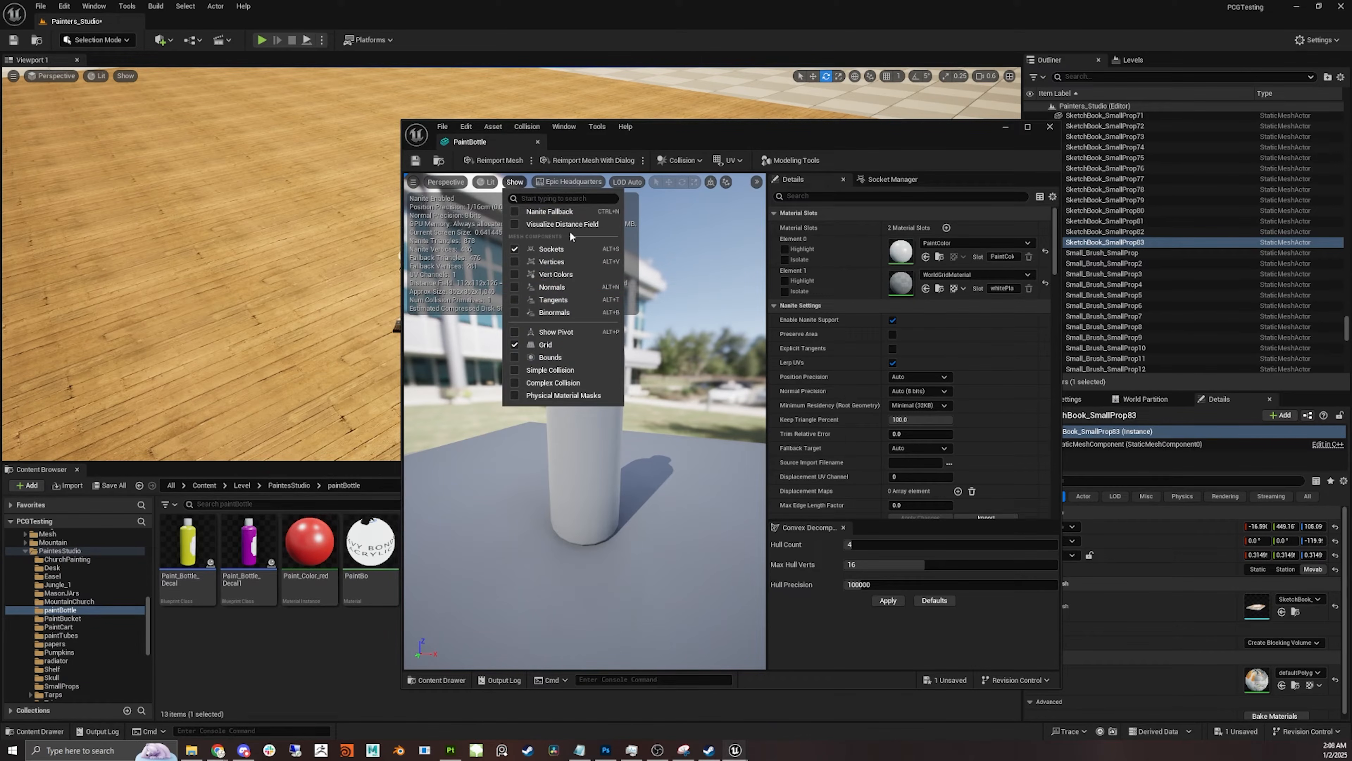
pyautogui.click(566, 371)
pyautogui.moveTo(728, 274); pyautogui.dragTo(590, 305)
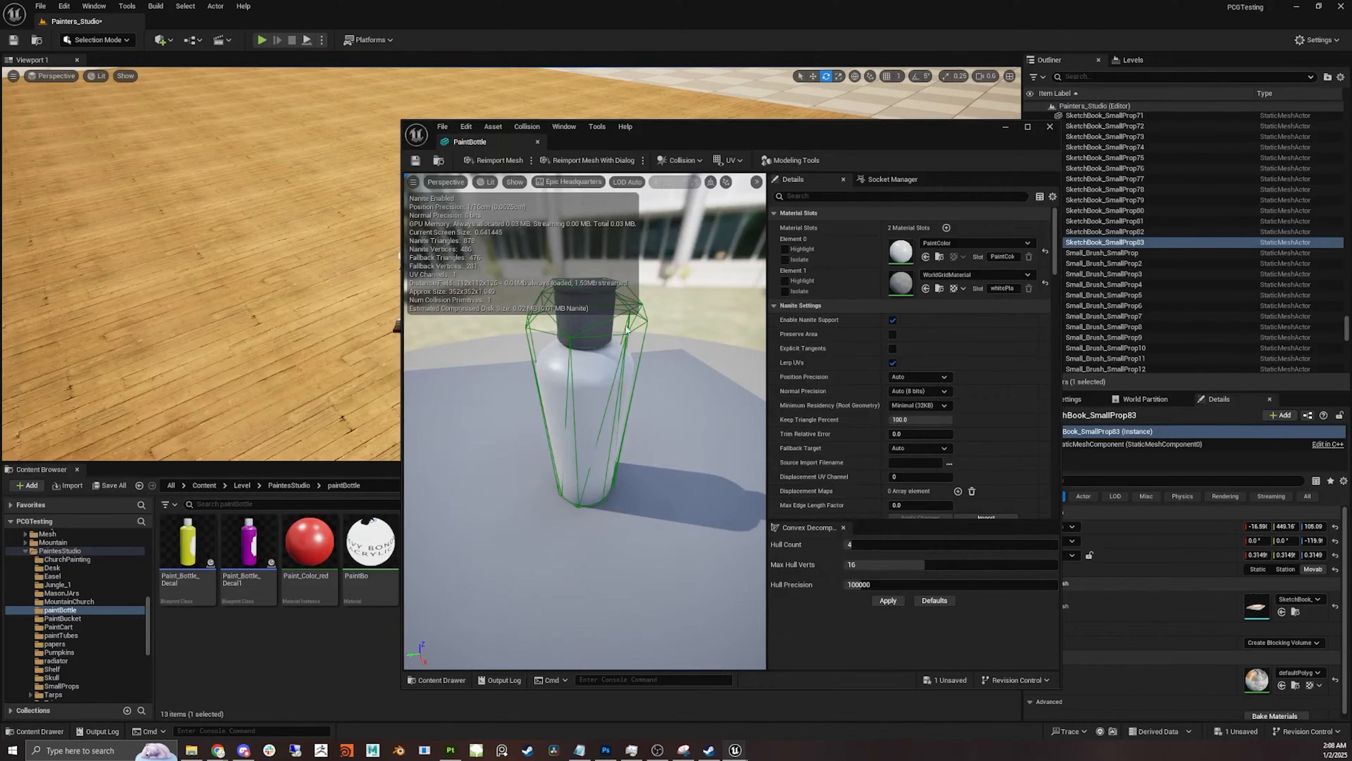
# Step: Examine the available collision commands and the bottle mesh's collision properties, including the Collision Complexity choices
pyautogui.click(527, 126)
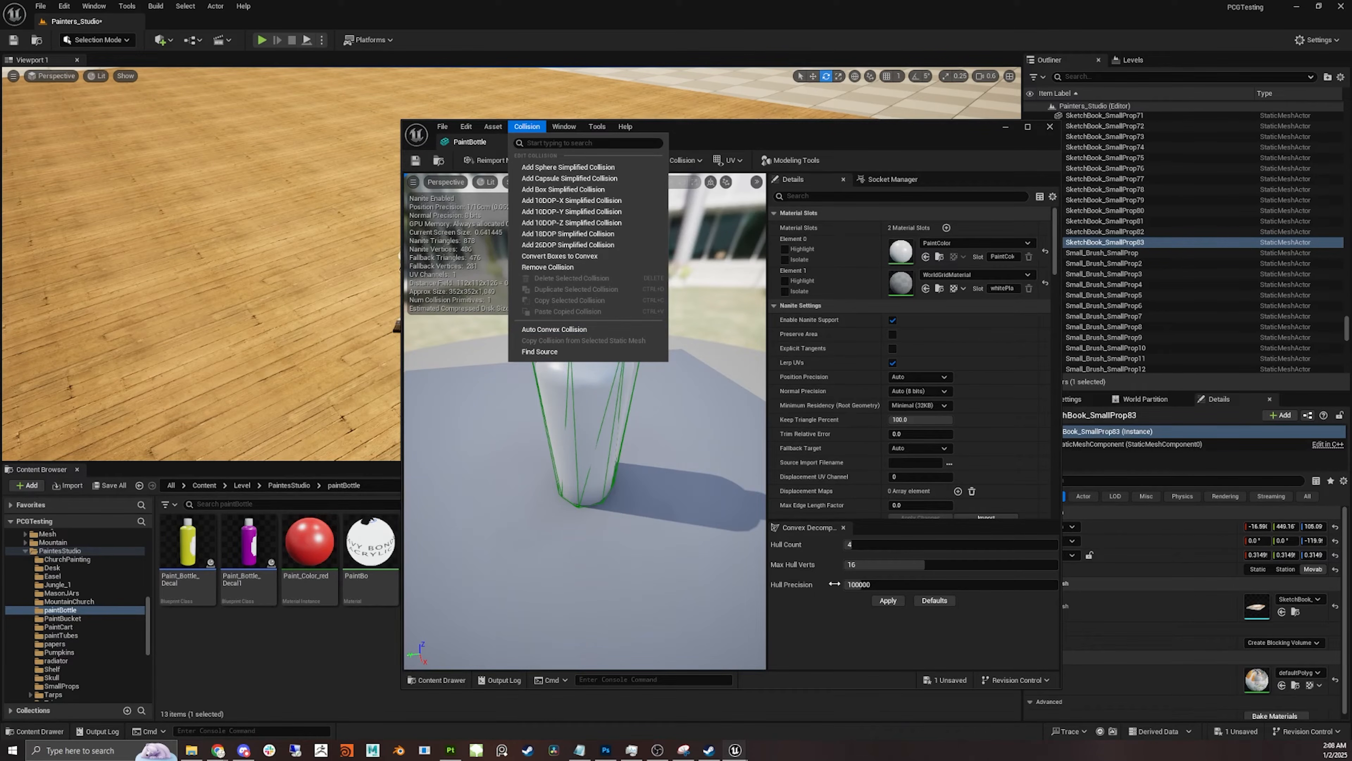
pyautogui.scroll(-5, 866, 437)
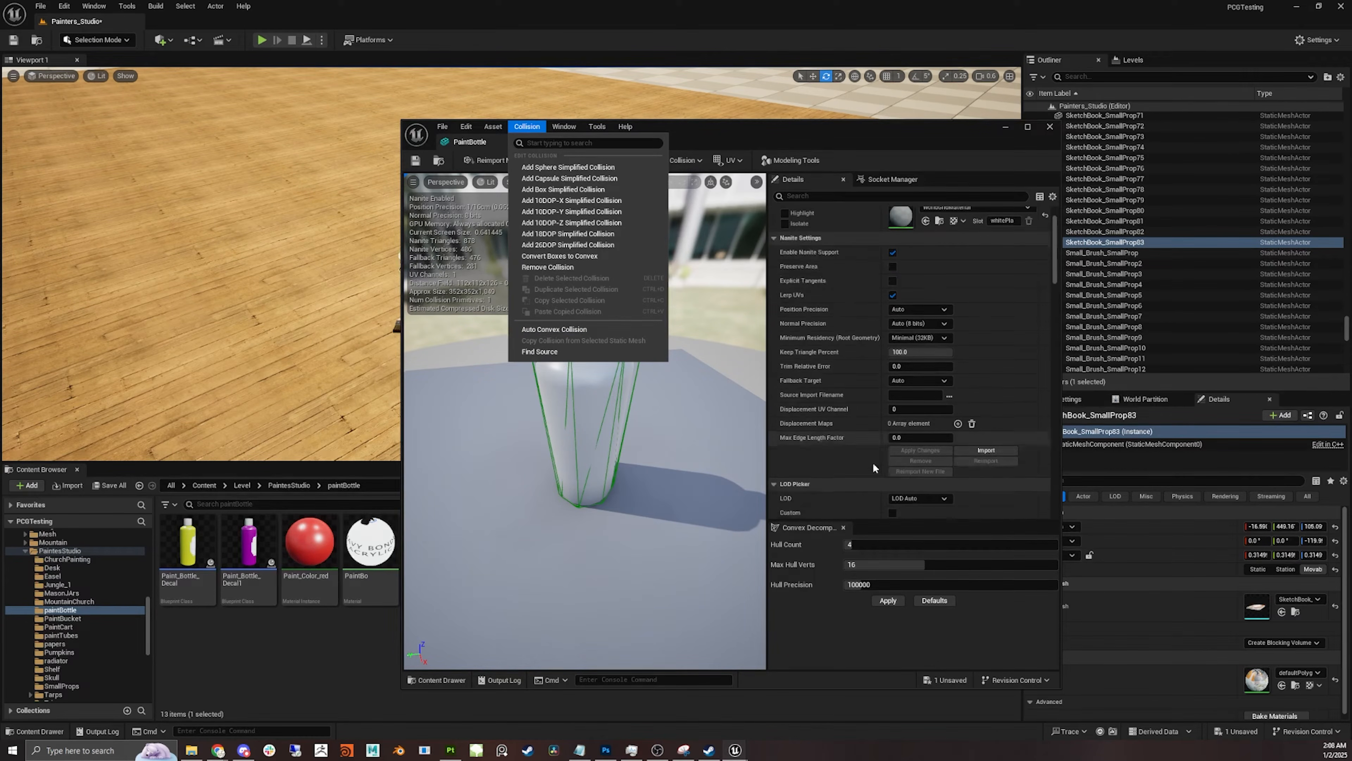
pyautogui.scroll(-12, 866, 462)
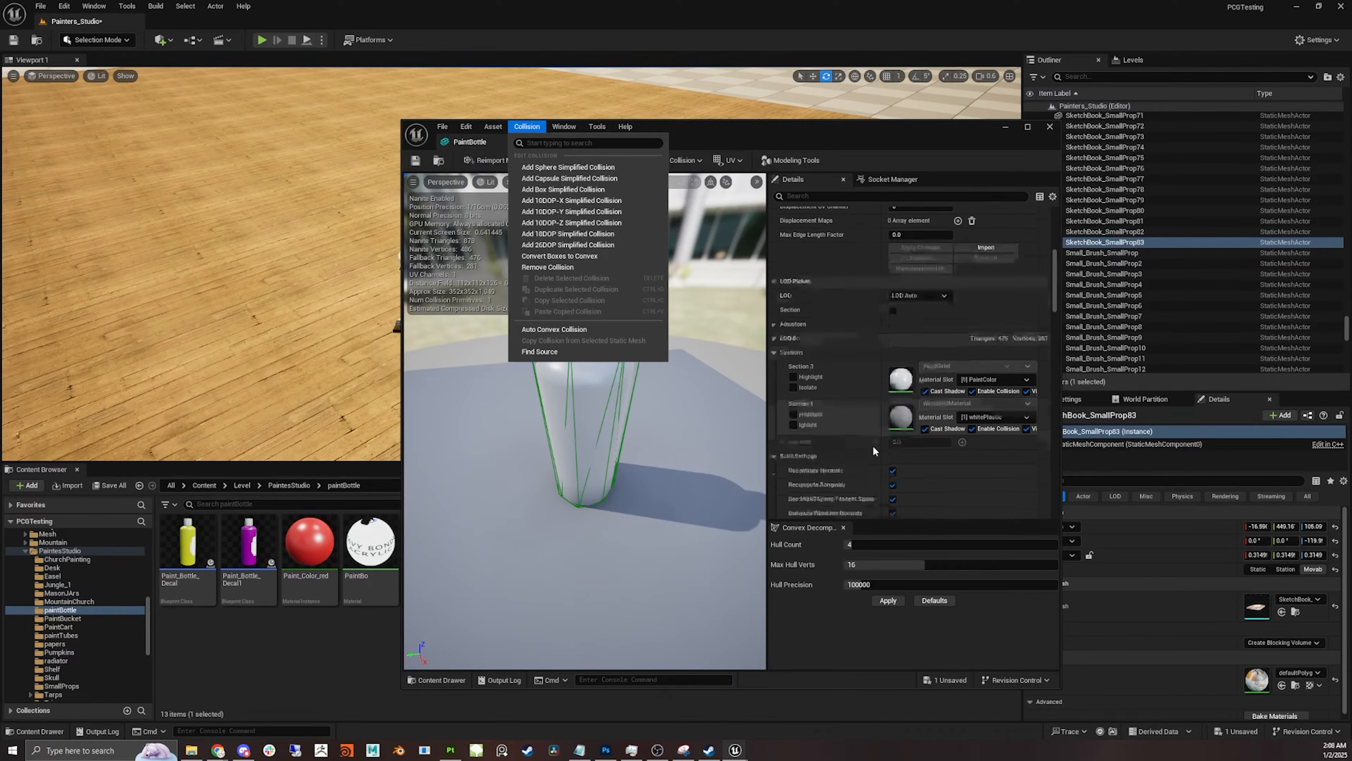
pyautogui.scroll(-9, 879, 425)
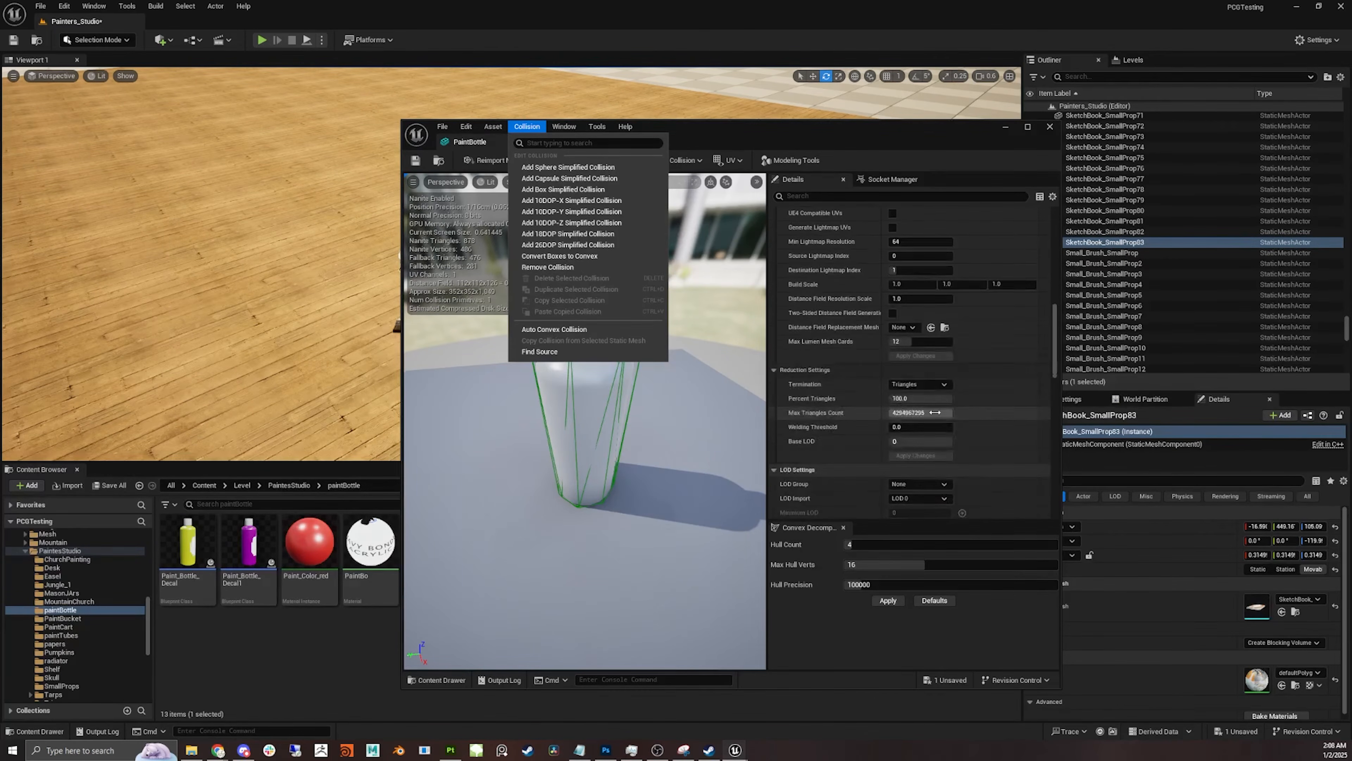
pyautogui.scroll(-10, 935, 408)
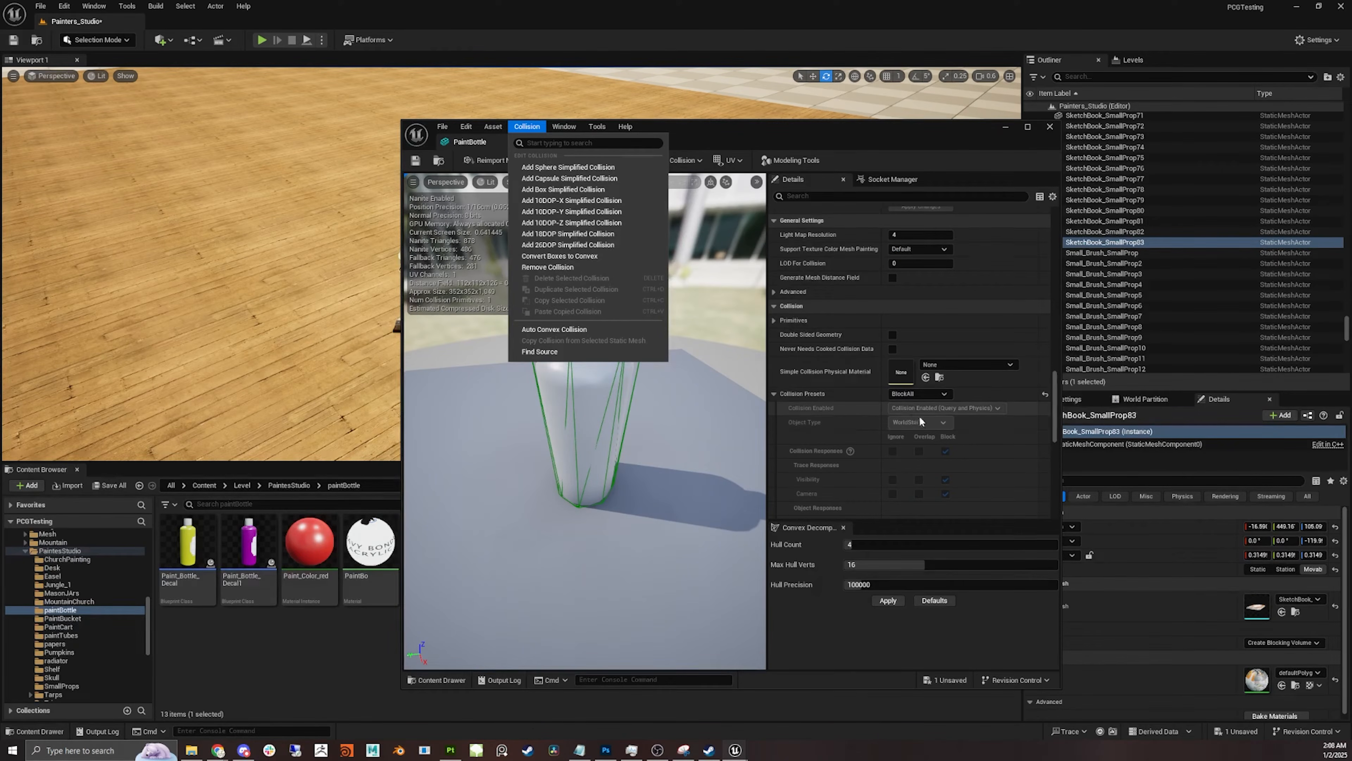
pyautogui.scroll(-4, 927, 426)
pyautogui.scroll(-8, 927, 423)
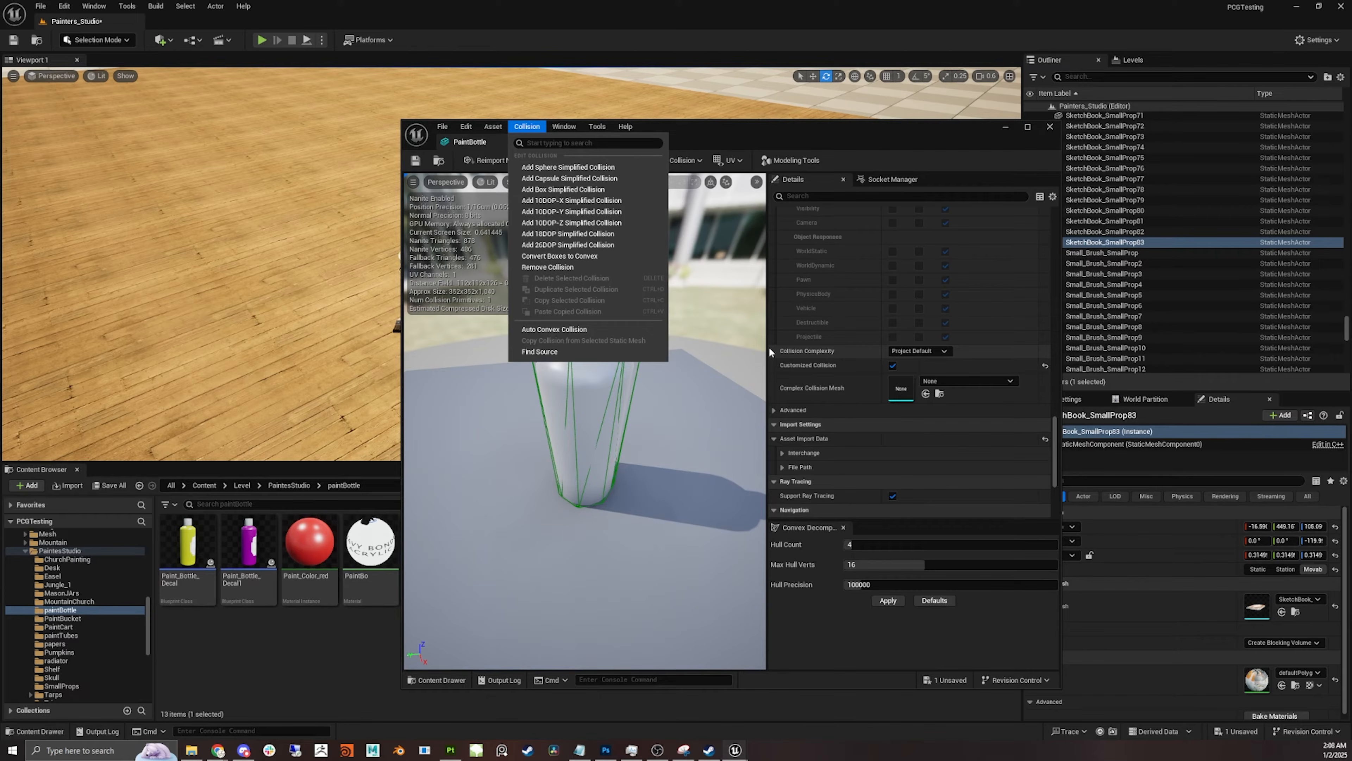
pyautogui.click(930, 351)
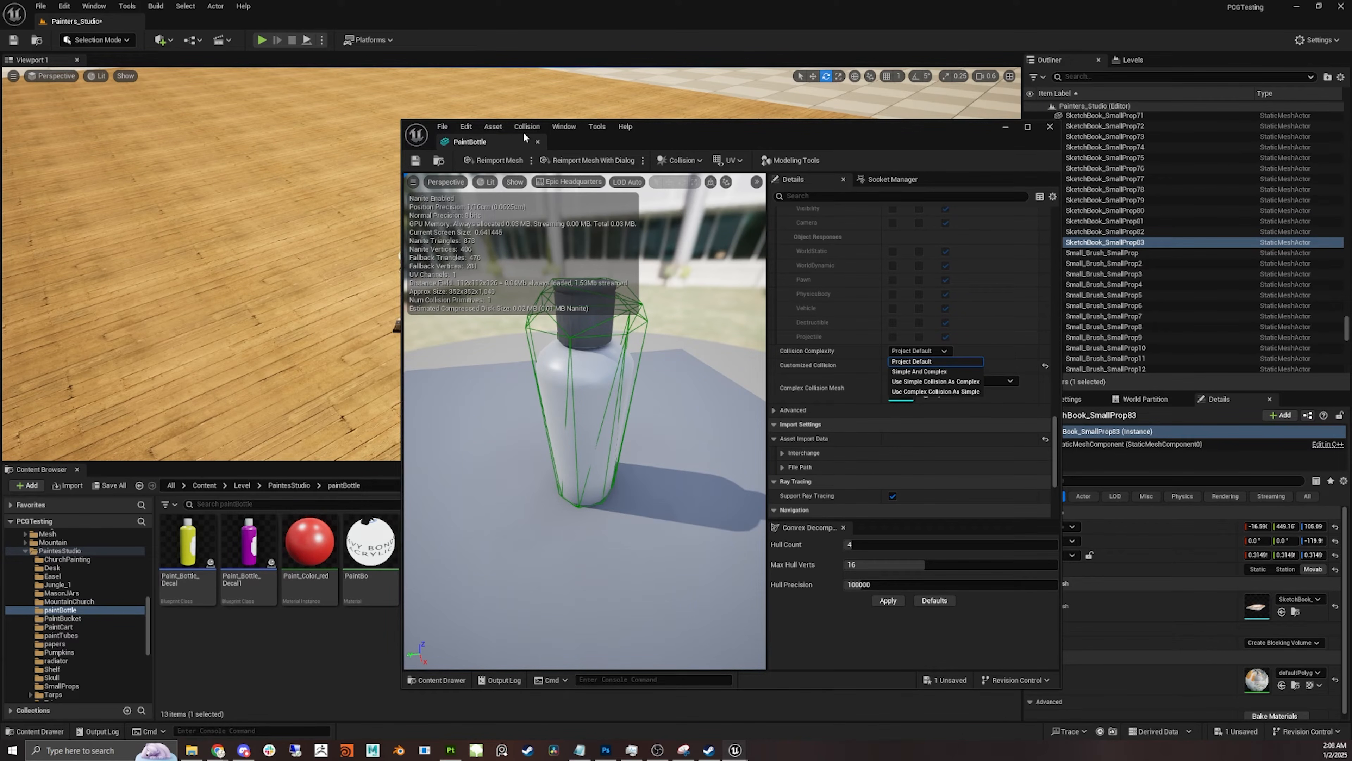
# Step: Display the bottle's complex collision together with its simple collision and compare the two around the mesh
pyautogui.click(514, 182)
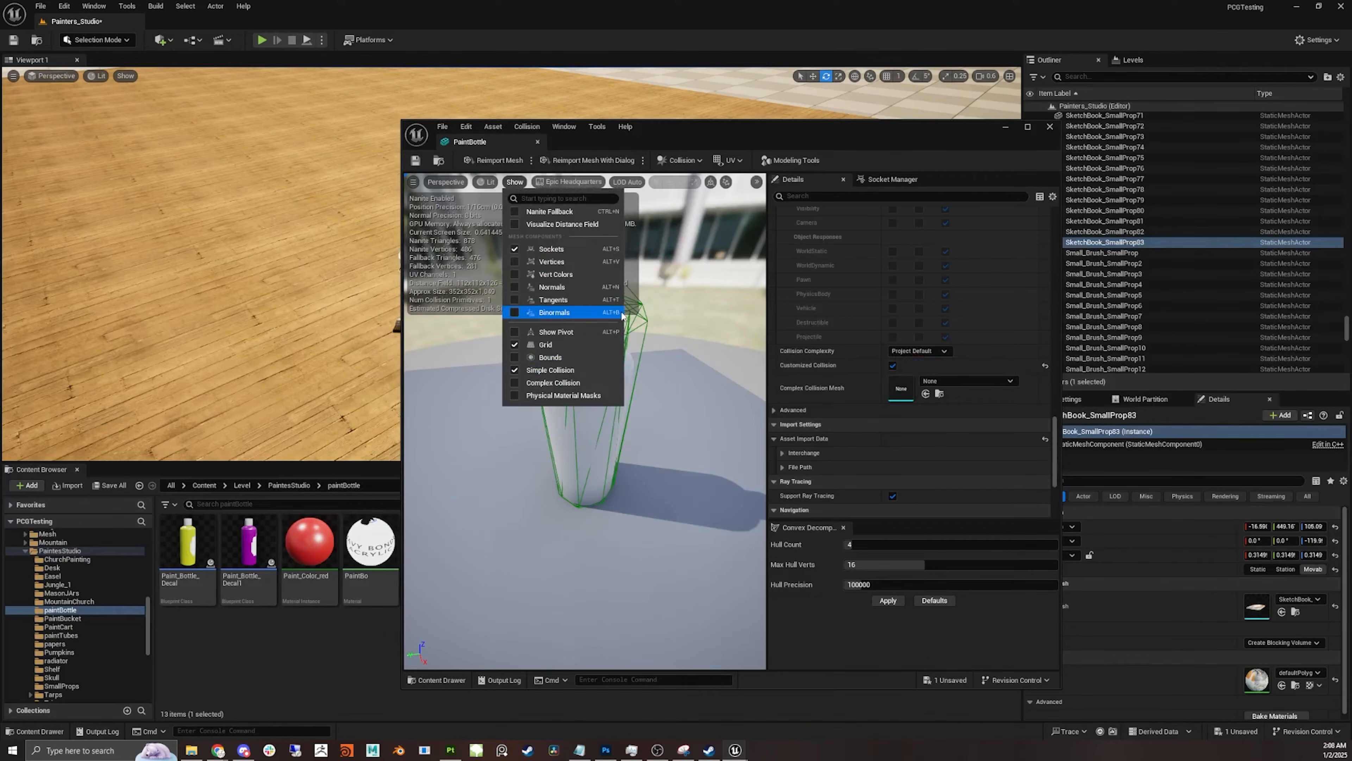
pyautogui.click(660, 341)
pyautogui.moveTo(661, 341); pyautogui.dragTo(596, 341)
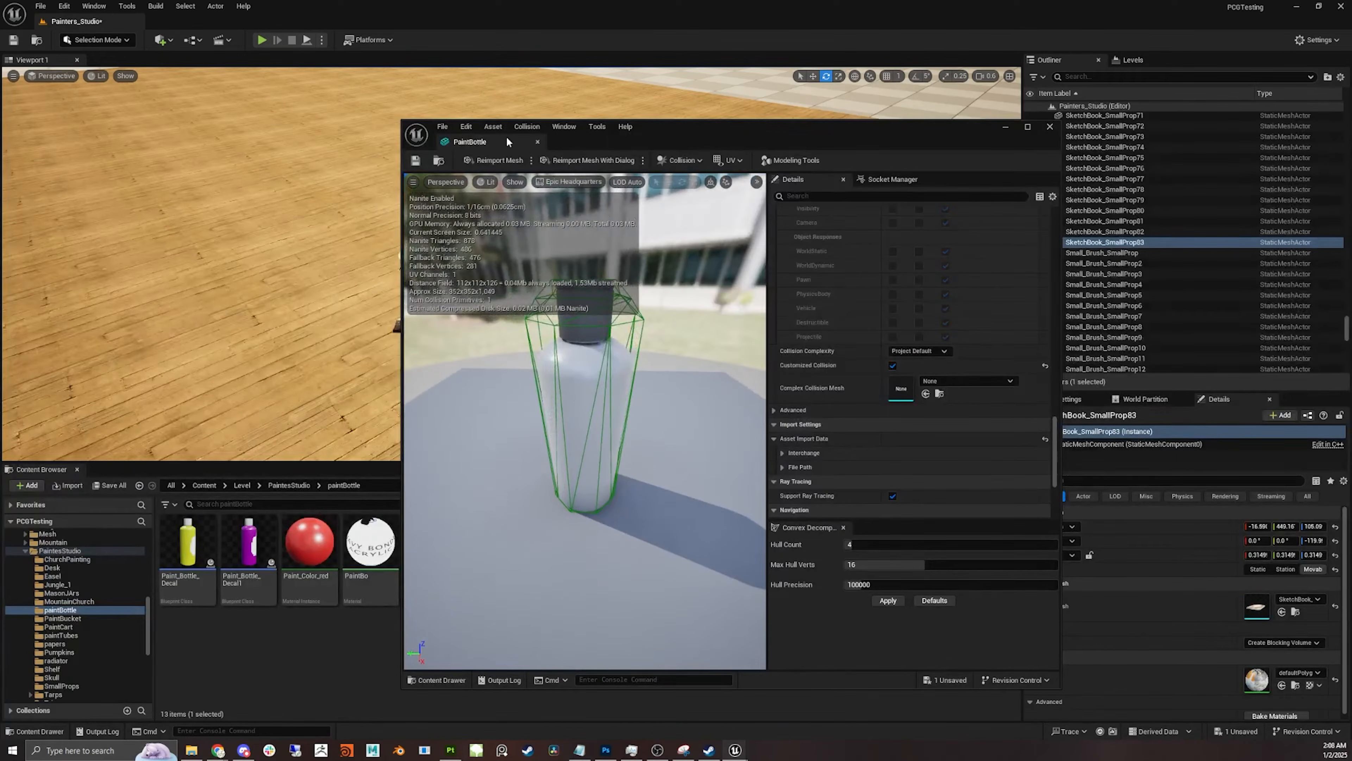
pyautogui.click(526, 126)
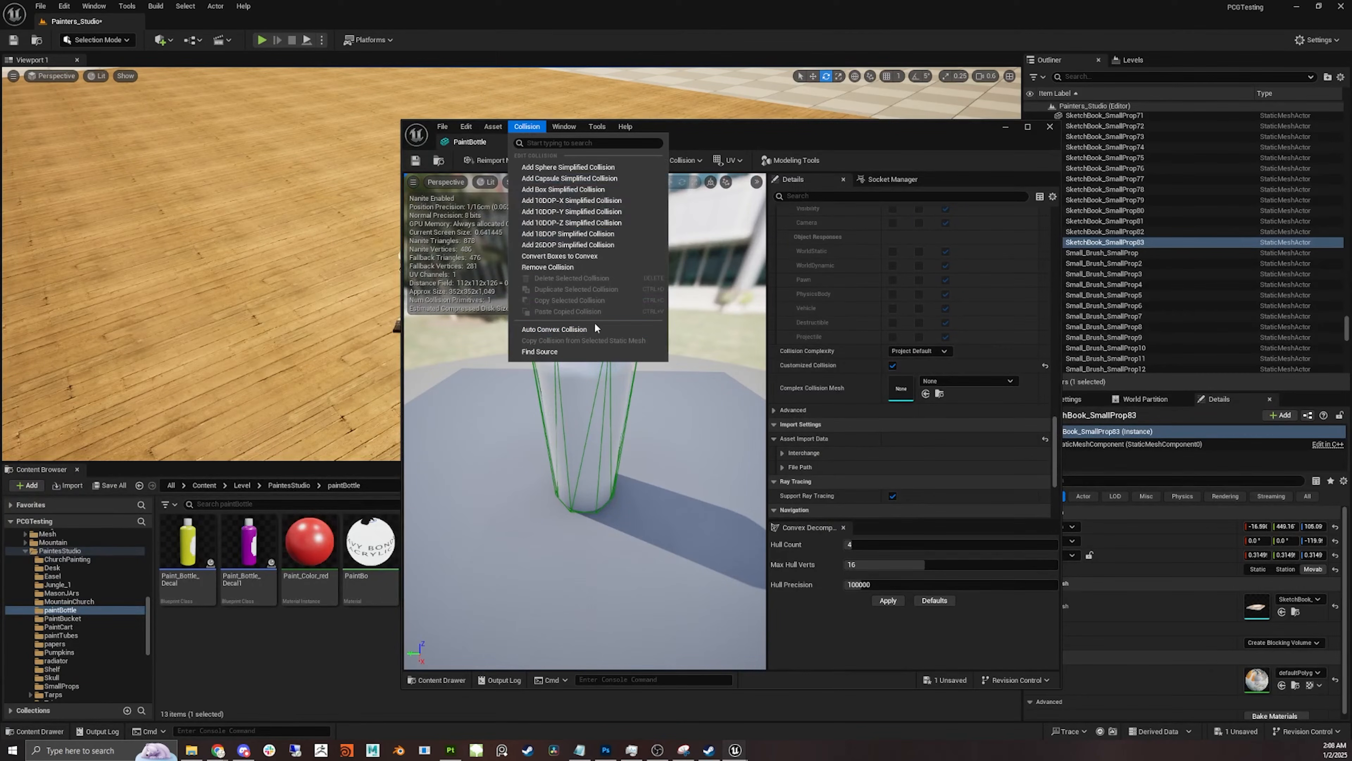
pyautogui.click(725, 130)
pyautogui.click(494, 184)
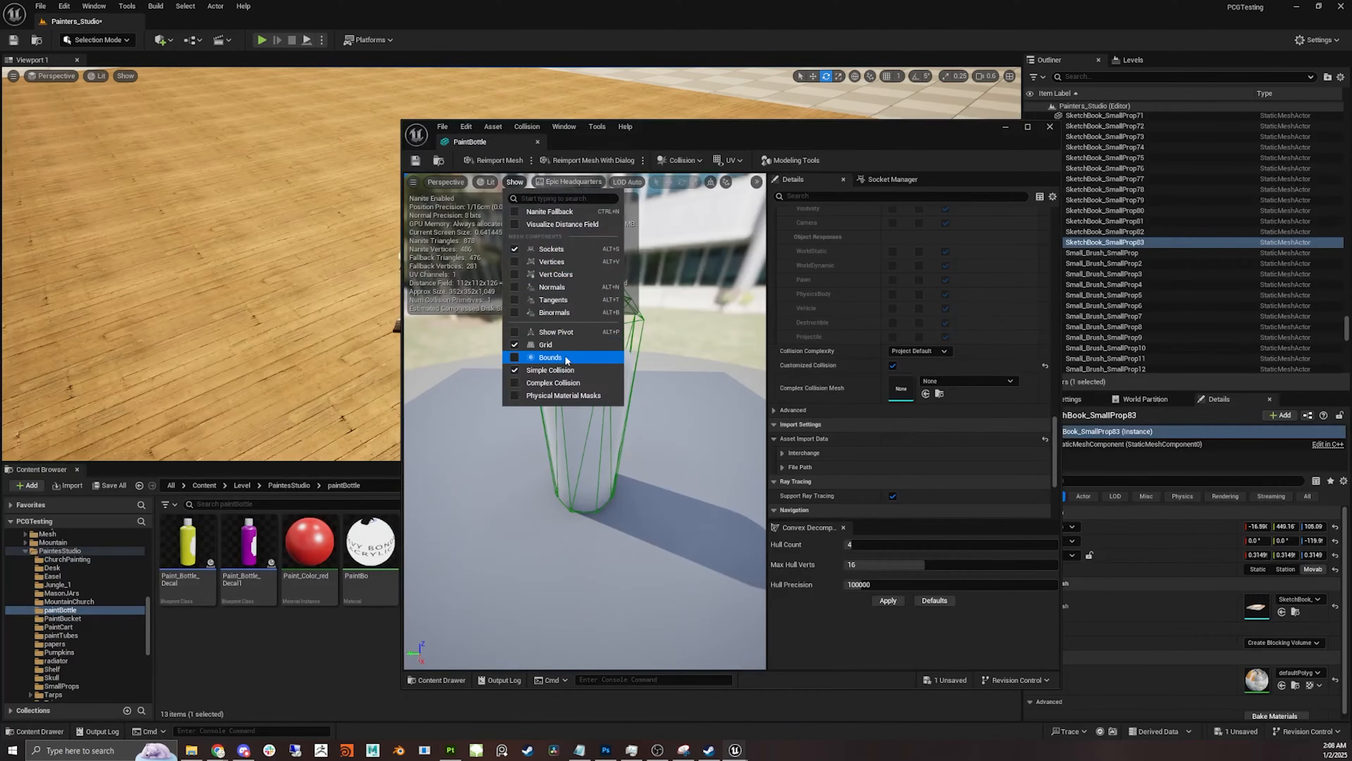
pyautogui.click(556, 381)
pyautogui.moveTo(582, 364)
pyautogui.mouseDown()
pyautogui.moveTo(601, 365)
pyautogui.moveTo(587, 363)
pyautogui.mouseUp()
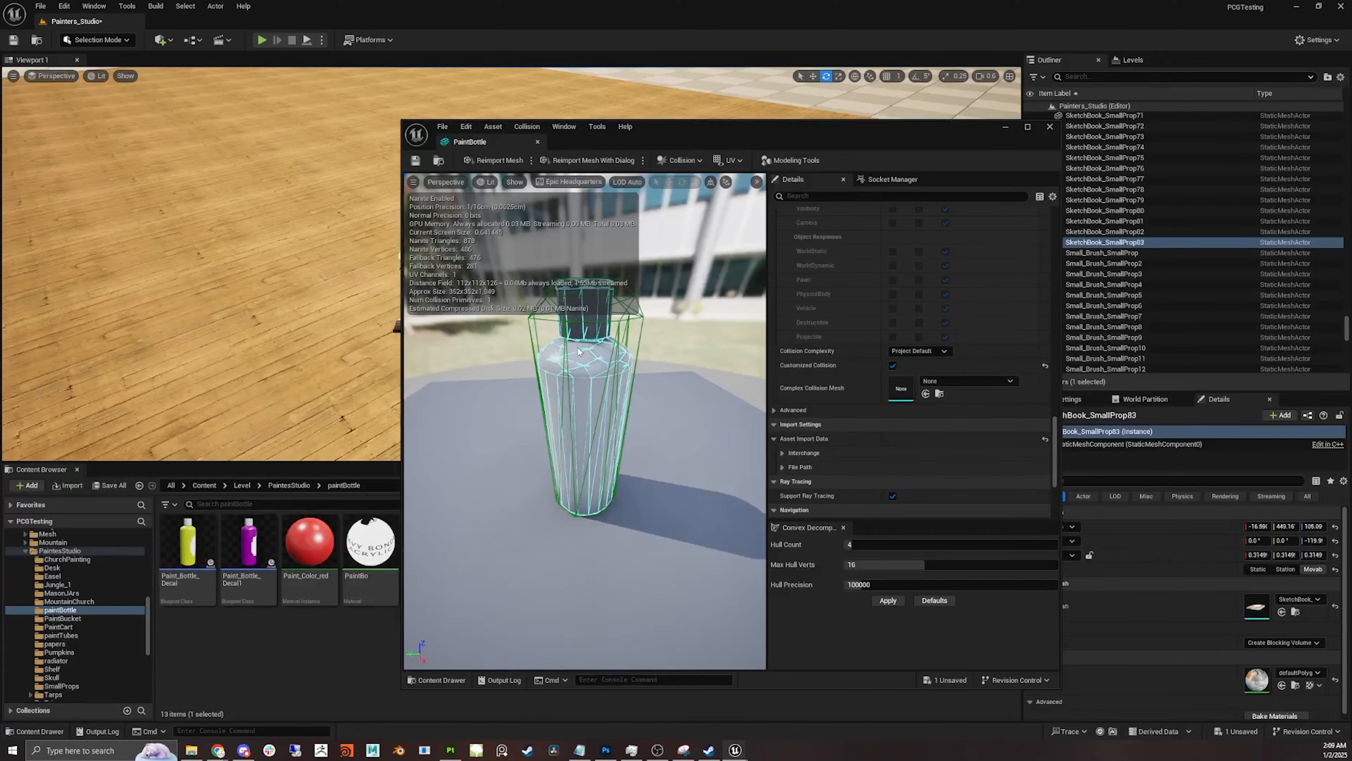
pyautogui.moveTo(548, 274); pyautogui.dragTo(640, 308)
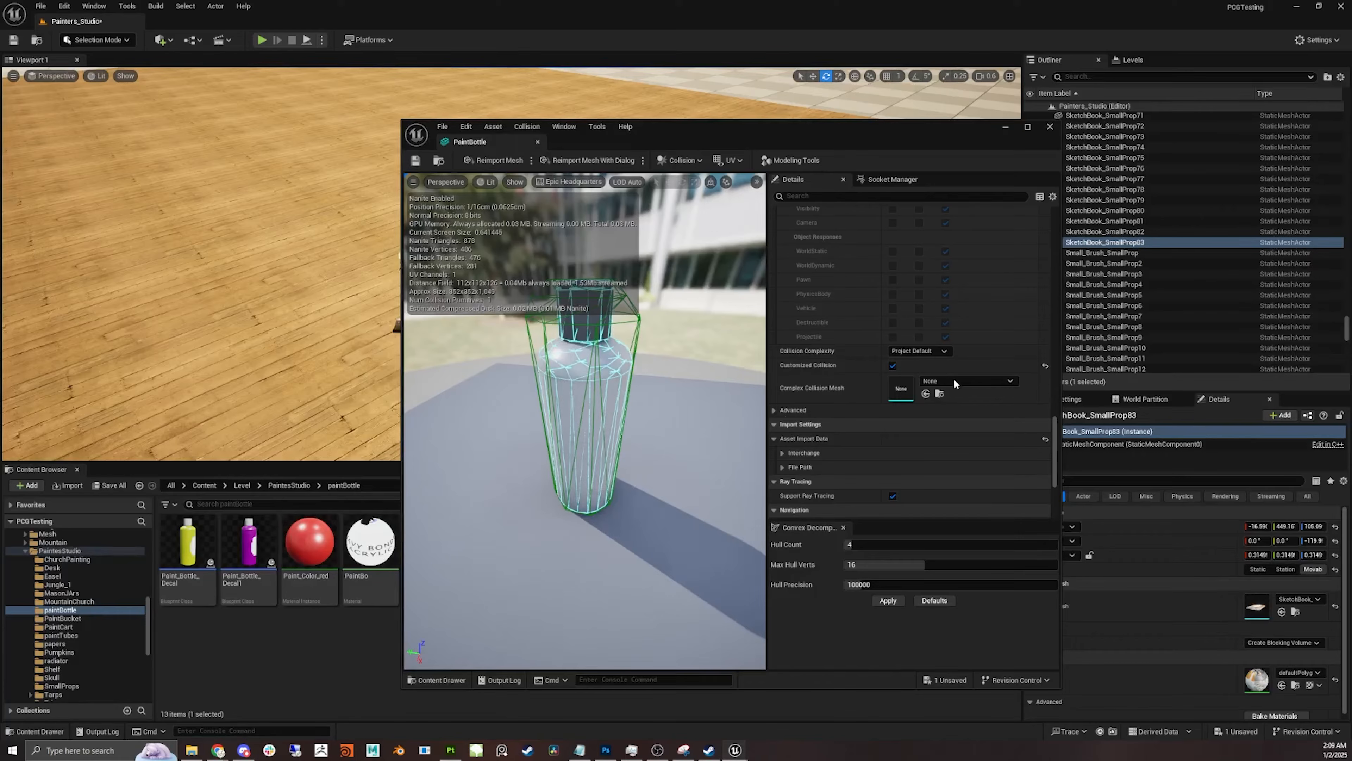
# Step: Review the Collision Complexity choices against the bottle's collision wireframes, and close the PaintBottle mesh editor
pyautogui.click(919, 350)
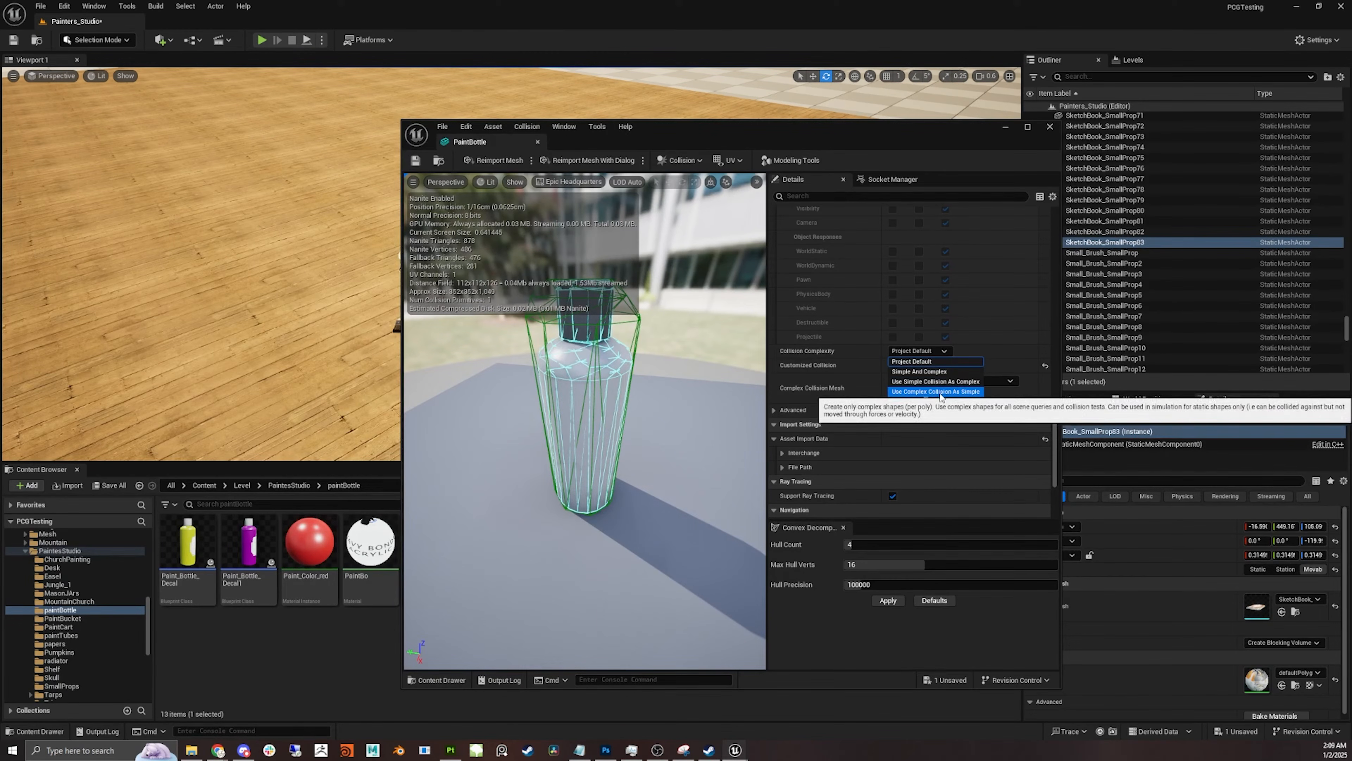
pyautogui.click(1010, 407)
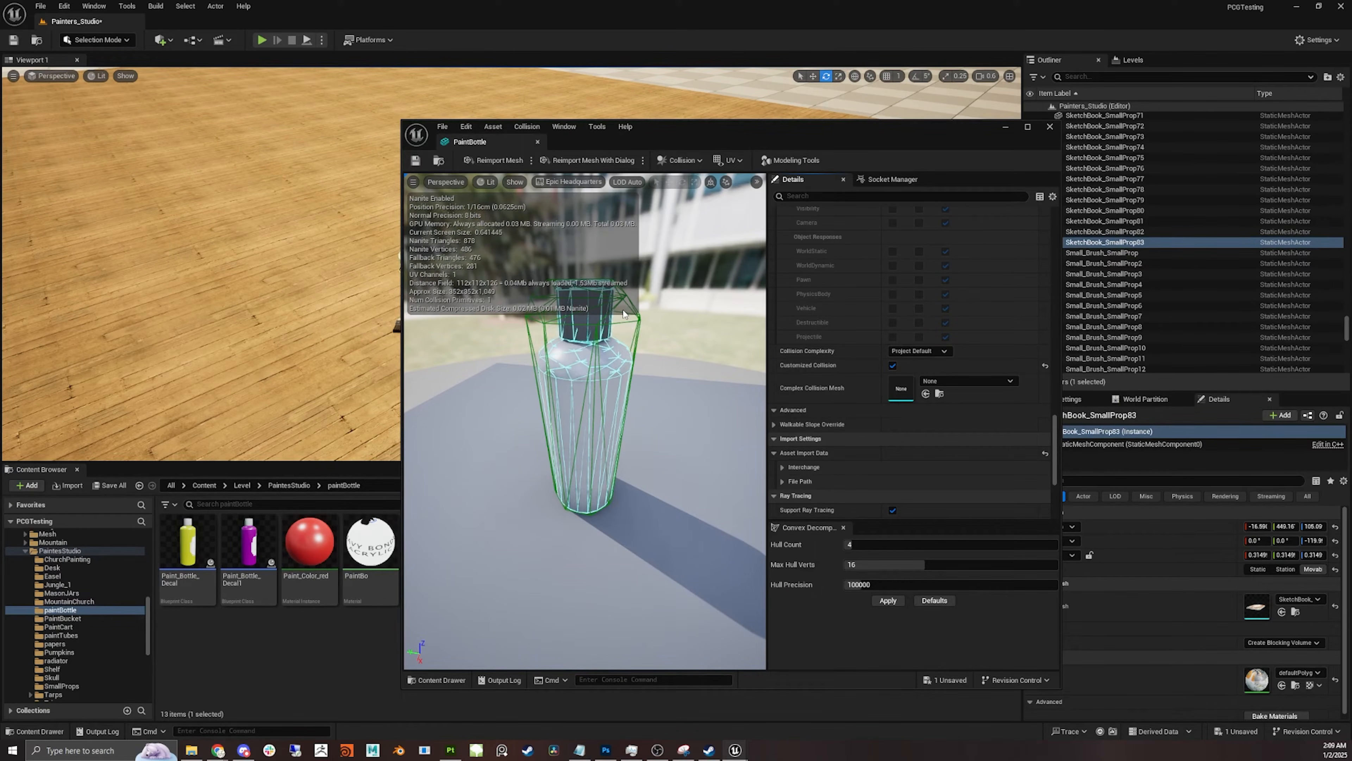
pyautogui.moveTo(691, 333); pyautogui.dragTo(734, 318)
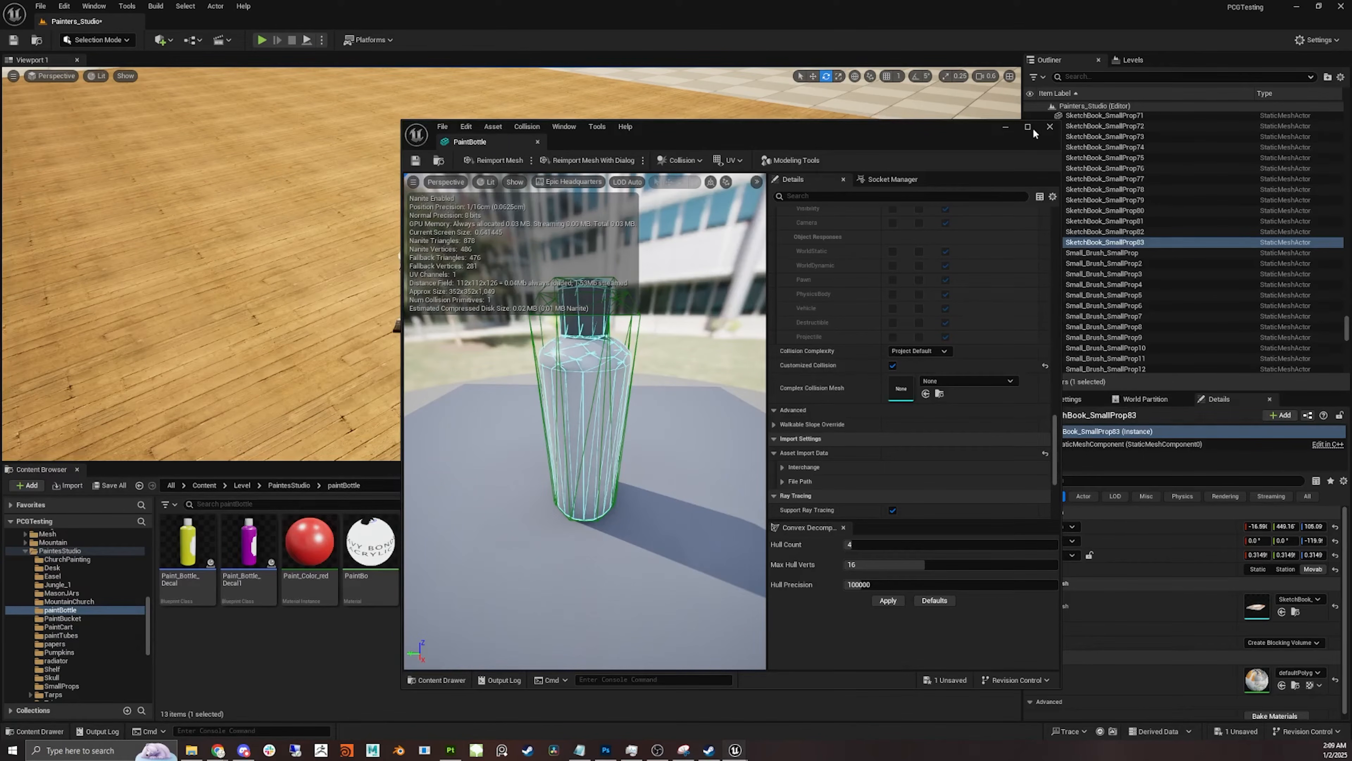
pyautogui.click(1050, 127)
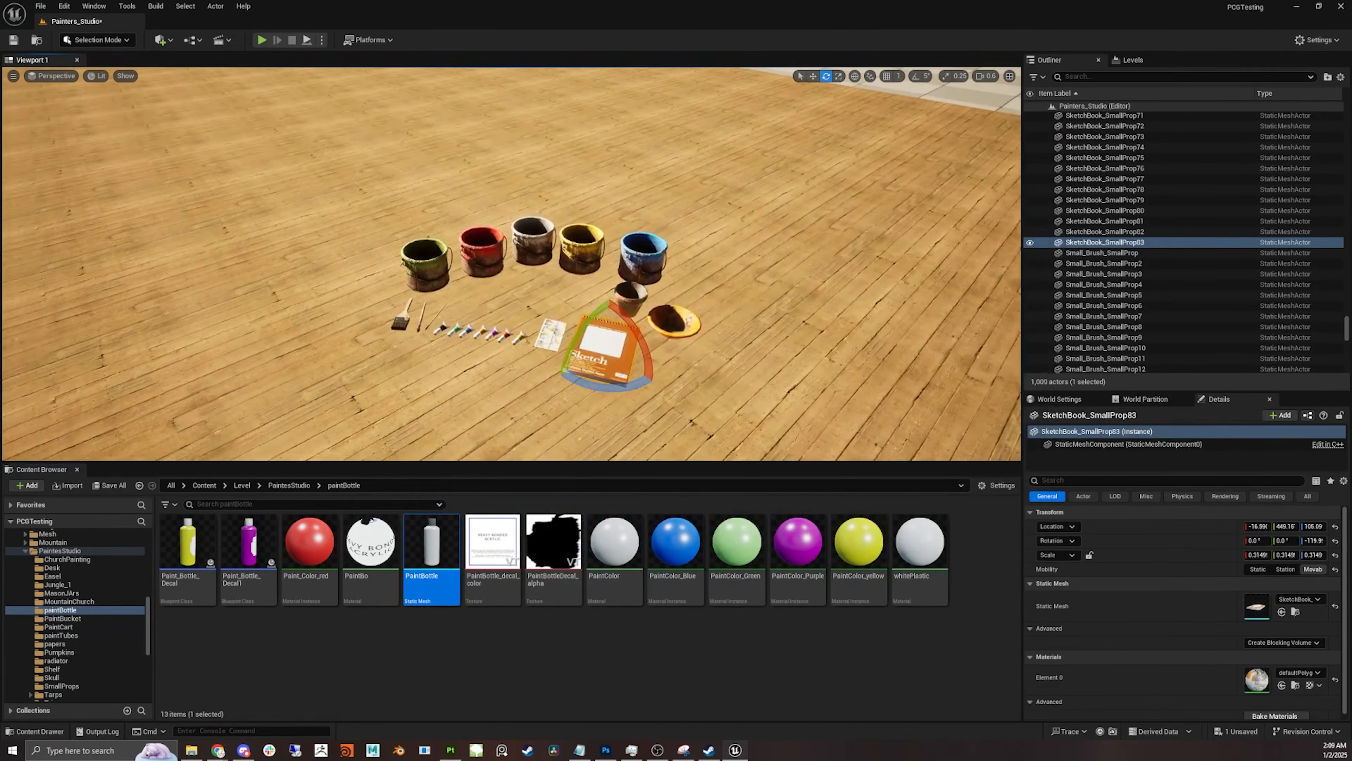
# Step: Restore the selection of the painting props and, with their details filtered by "phys", switch Simulate Physics off and back on
pyautogui.hotkey('ctrl', 'z')
pyautogui.keyDown('alt'); pyautogui.moveTo(572, 304); pyautogui.dragTo(620, 279); pyautogui.keyUp('alt')
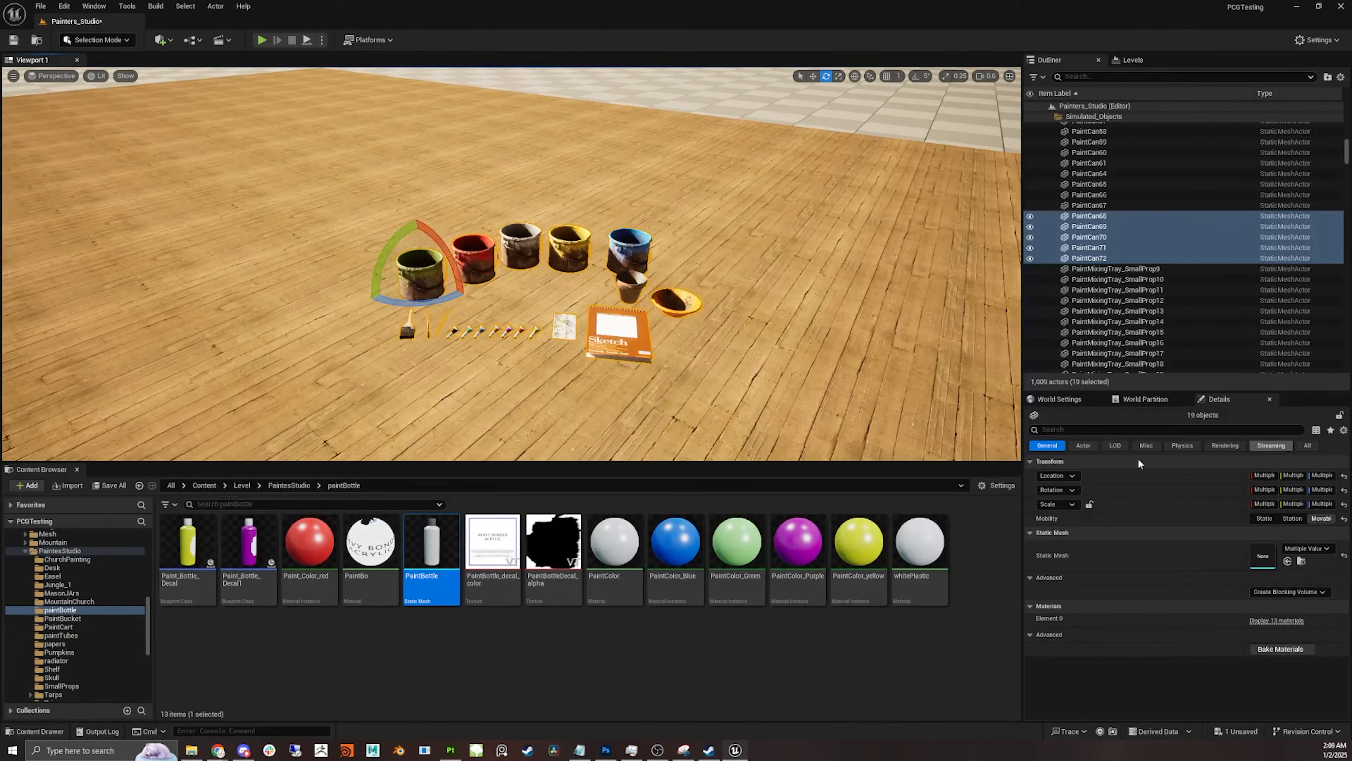
pyautogui.click(1158, 425)
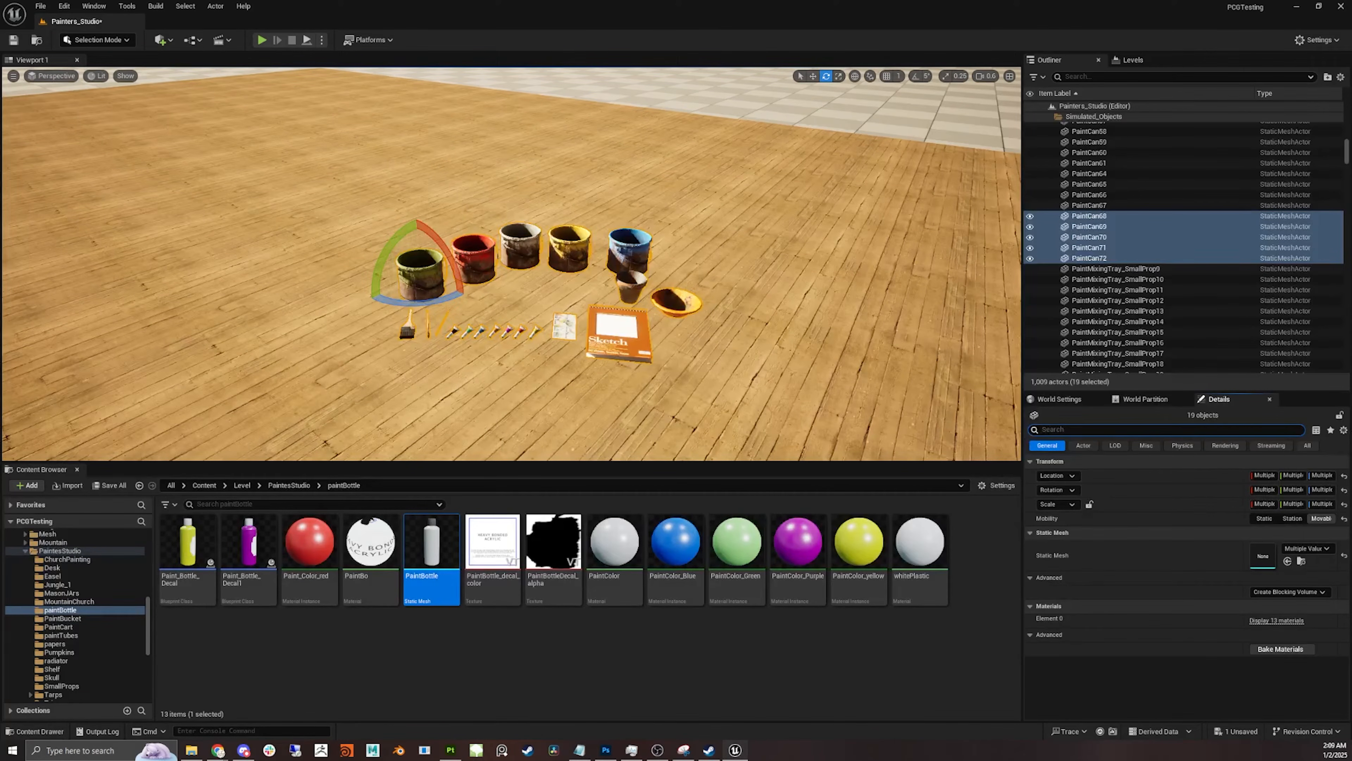
pyautogui.write('phys')
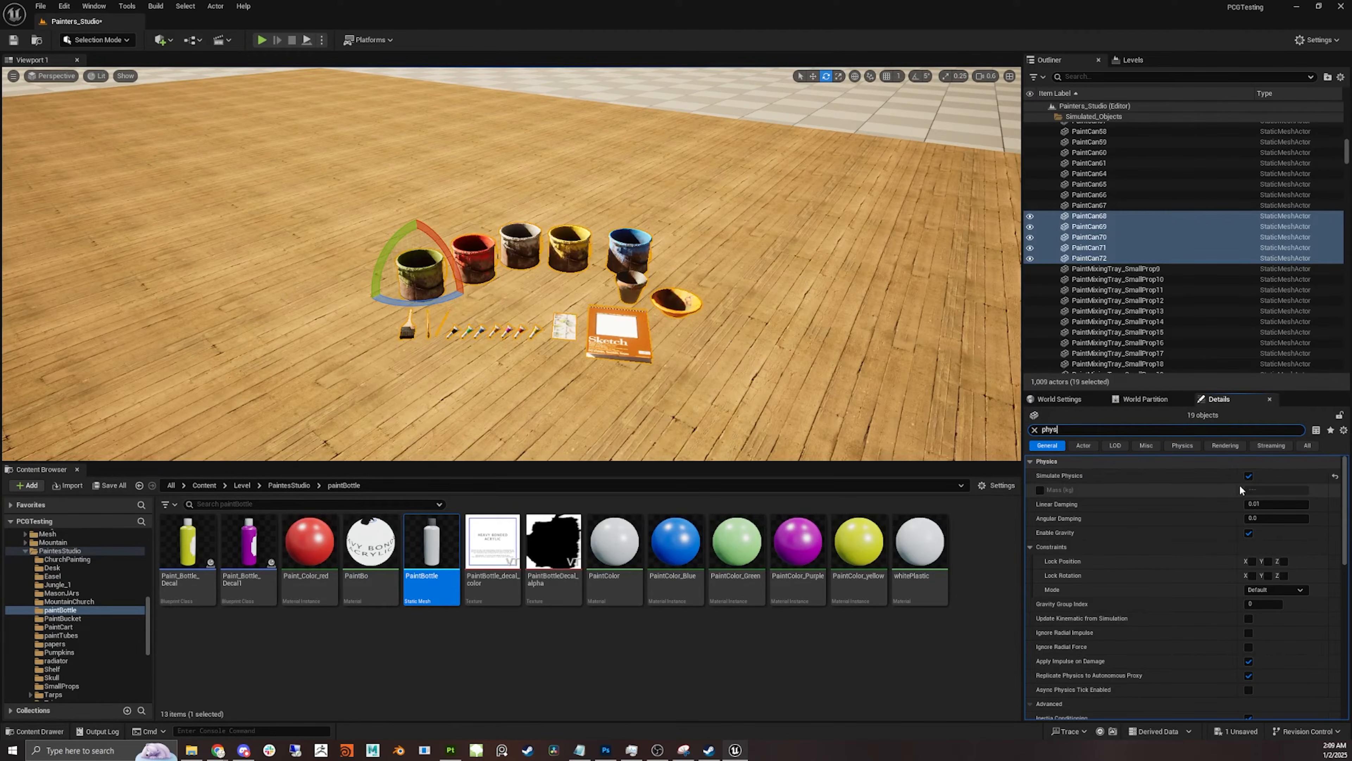
pyautogui.click(1249, 478)
pyautogui.click(1249, 477)
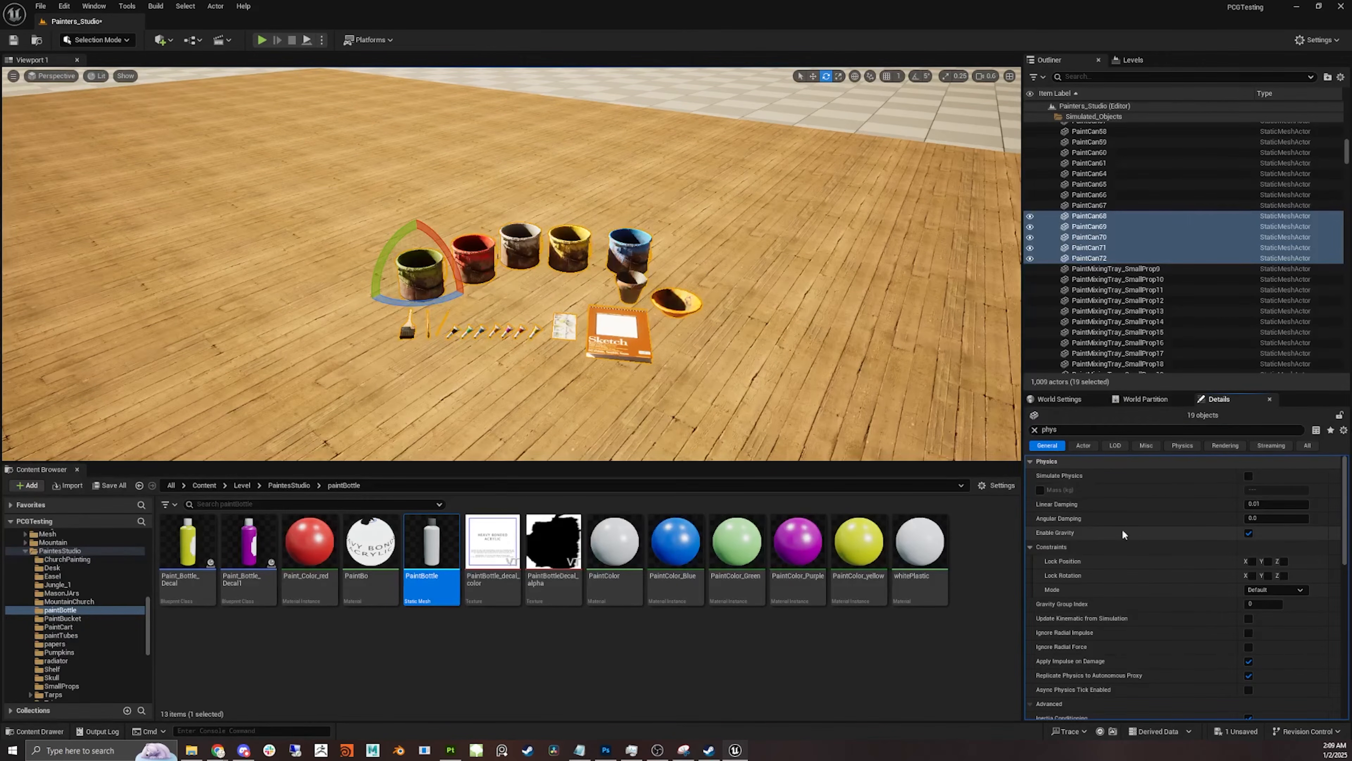
pyautogui.click(1250, 474)
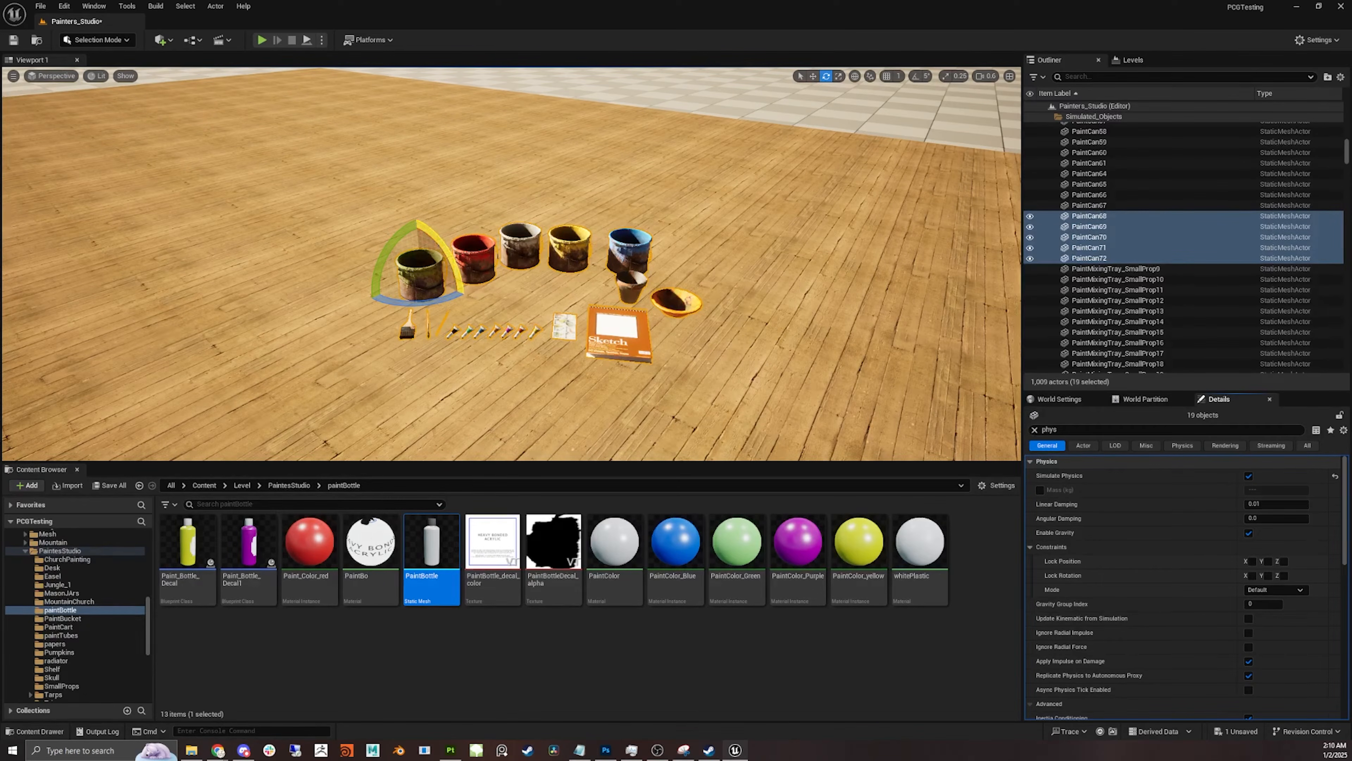
# Step: Look through the props' remaining physics and collision properties and limit the details to the Physics category
pyautogui.scroll(-5, 1252, 661)
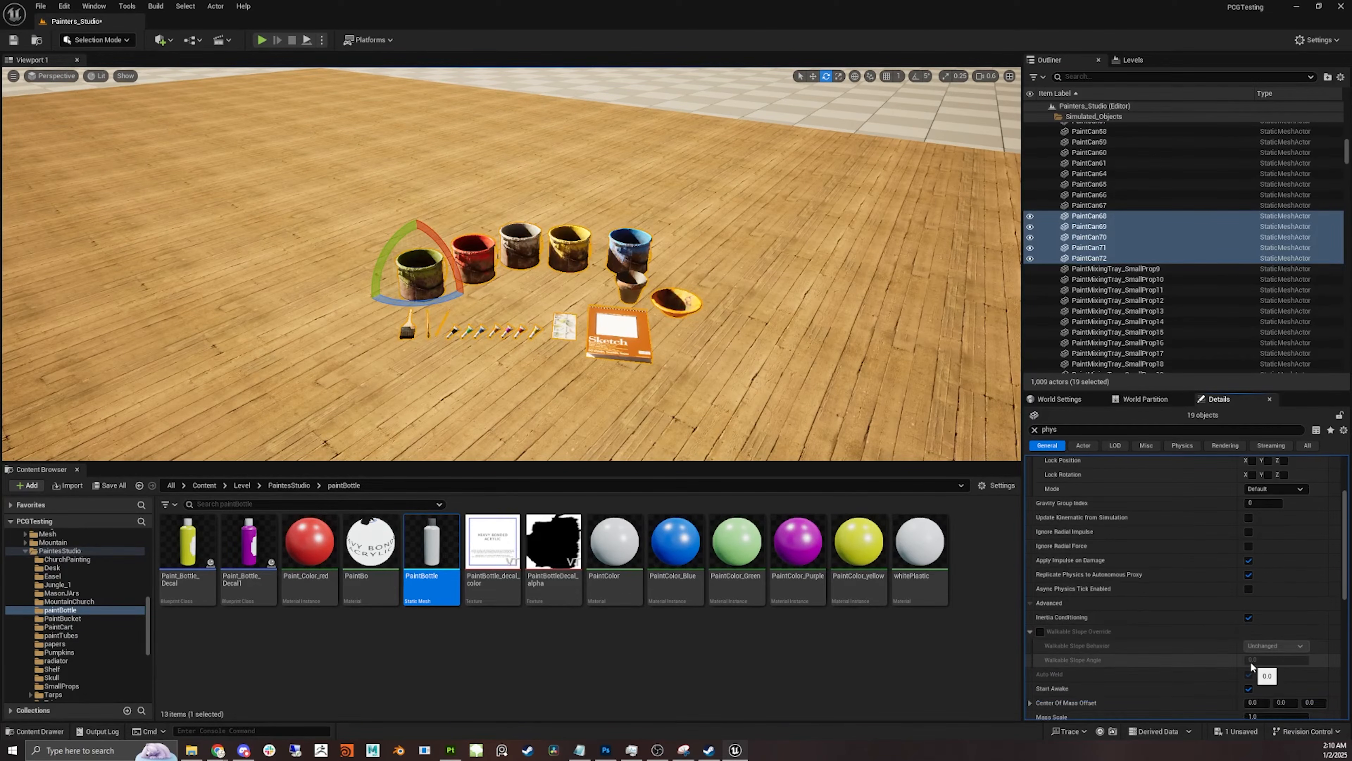
pyautogui.scroll(-4, 1167, 662)
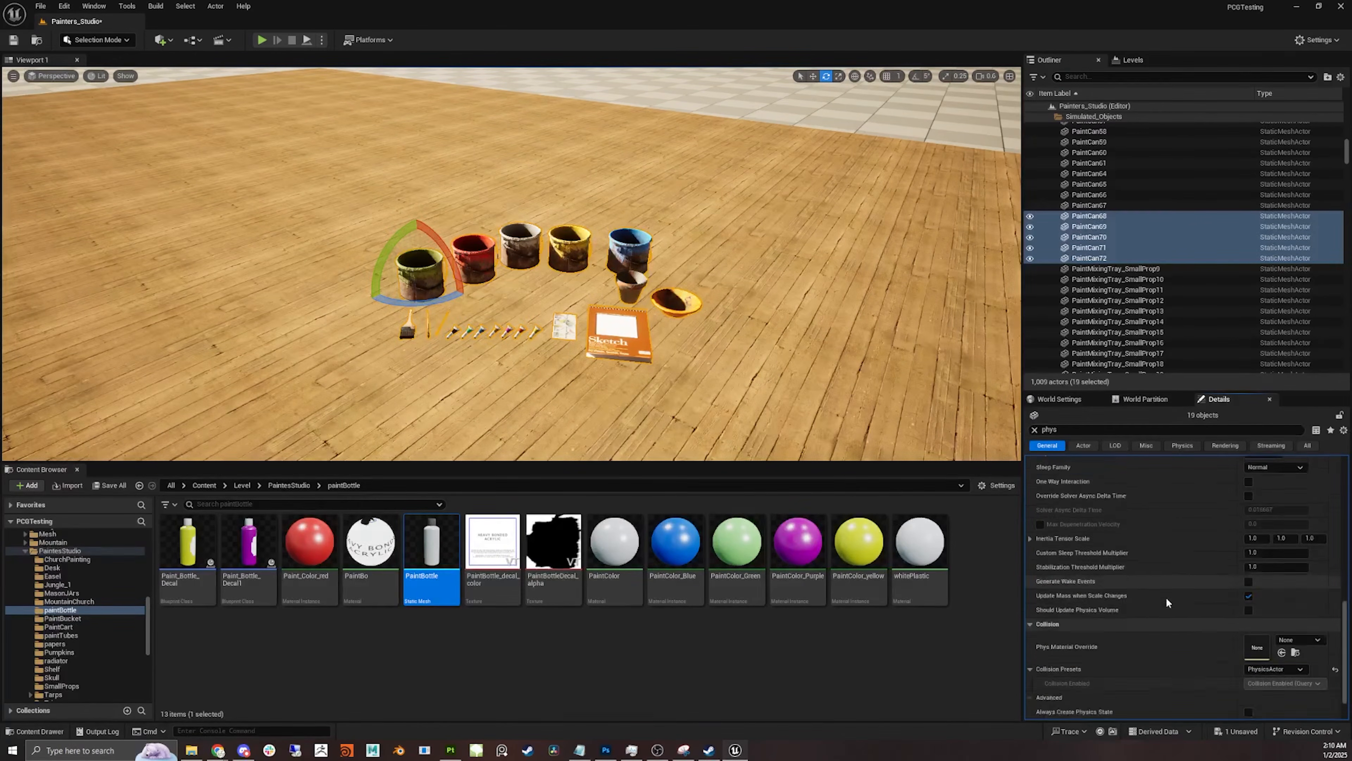
pyautogui.click(1182, 446)
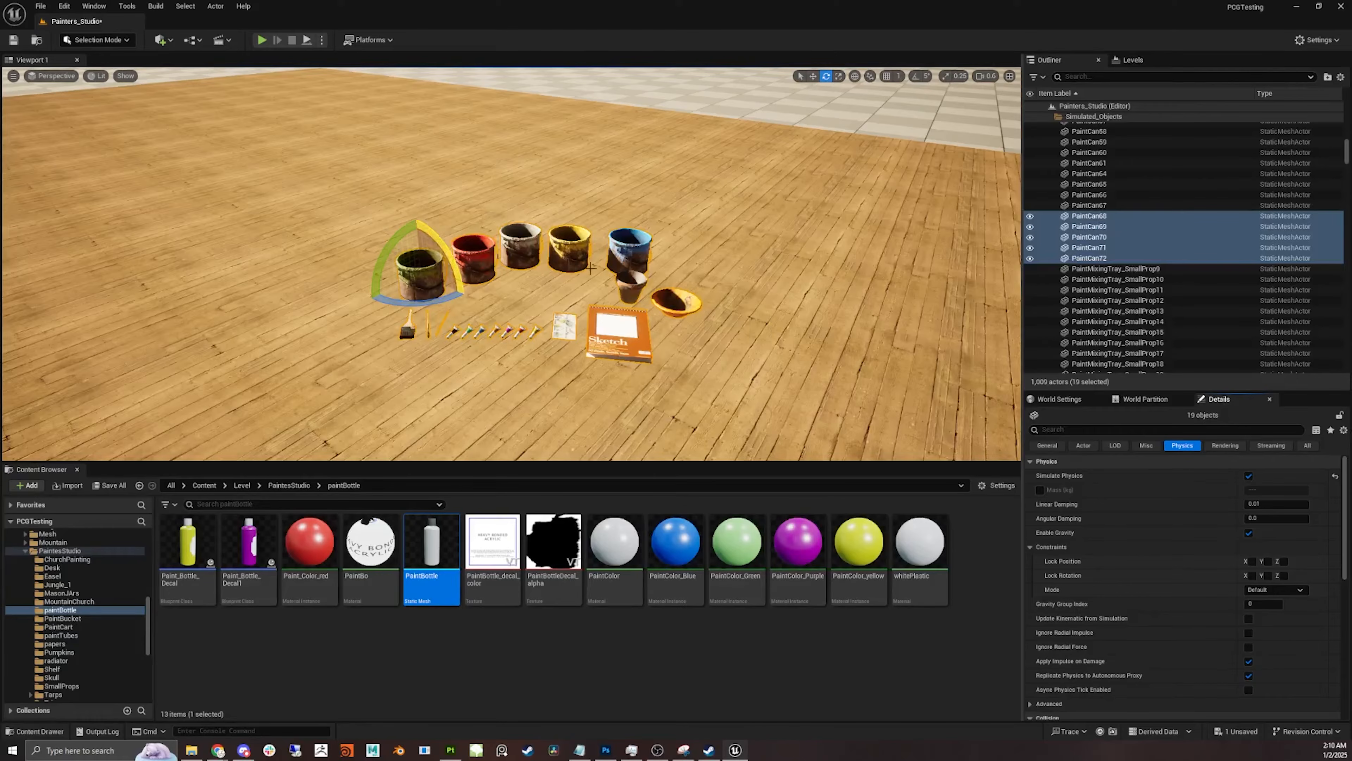
# Step: Rotate the selected group of painting props so that it tilts steeply up off the wooden floor
pyautogui.keyDown('alt'); pyautogui.moveTo(646, 285); pyautogui.dragTo(638, 261); pyautogui.keyUp('alt')
pyautogui.keyDown('alt'); pyautogui.moveTo(520, 276); pyautogui.dragTo(531, 276); pyautogui.keyUp('alt')
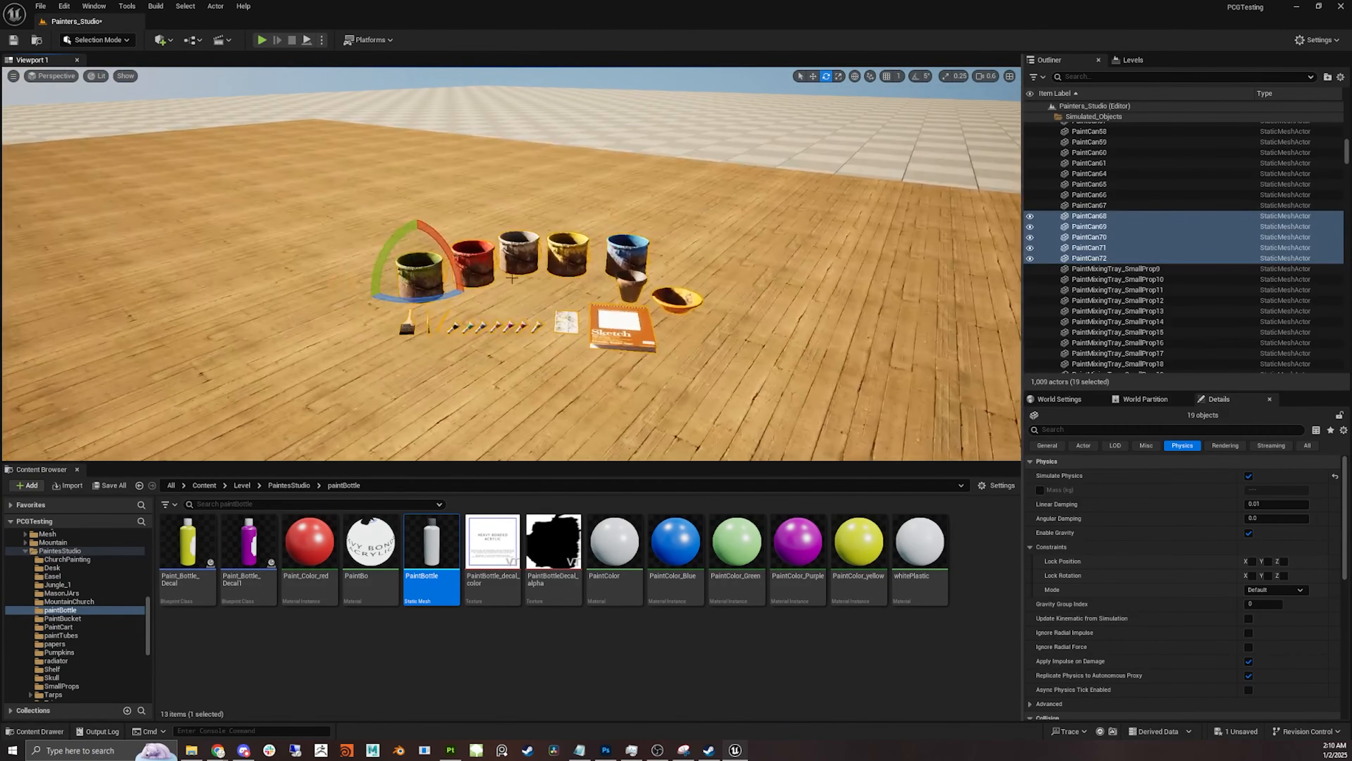
pyautogui.moveTo(413, 246); pyautogui.dragTo(380, 352)
pyautogui.keyDown('alt'); pyautogui.moveTo(603, 224); pyautogui.dragTo(509, 252, button='right'); pyautogui.keyUp('alt')
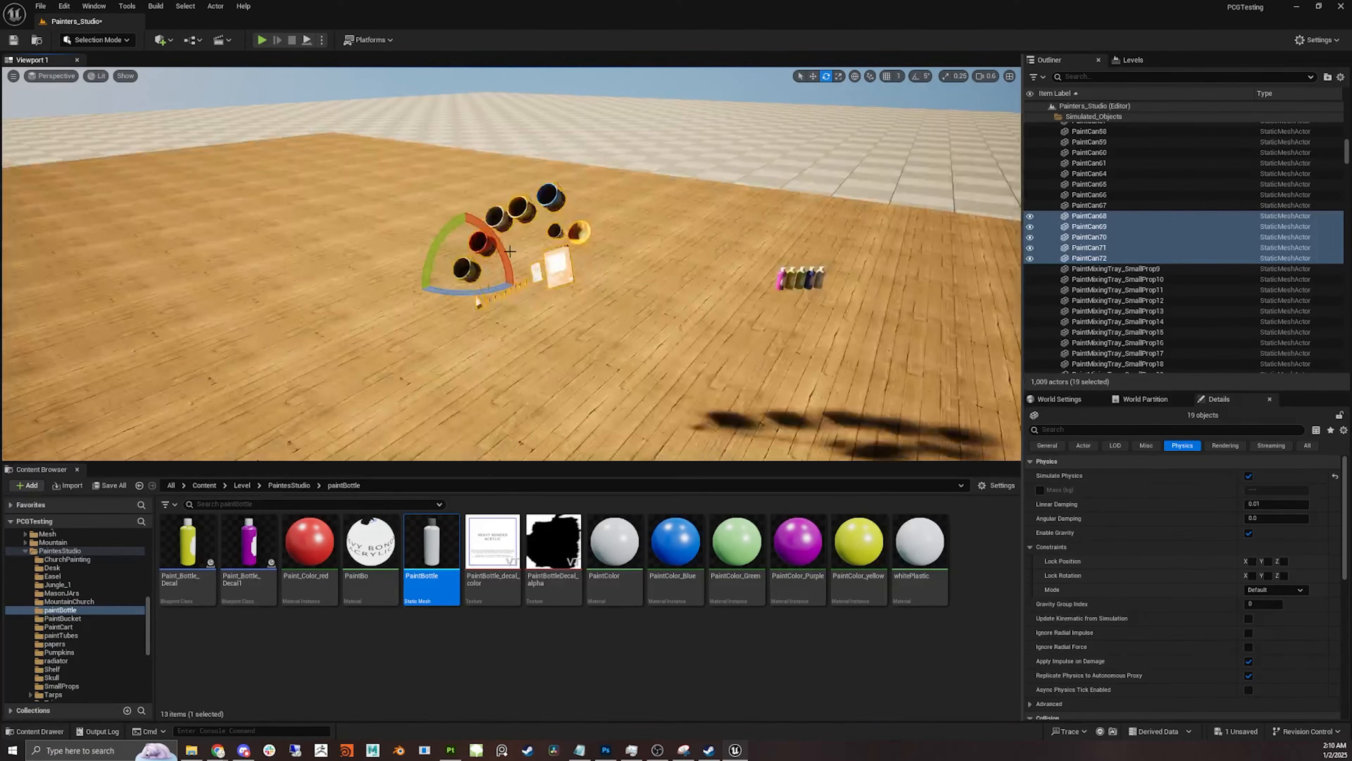
pyautogui.moveTo(434, 246); pyautogui.dragTo(432, 254)
pyautogui.scroll(3, 499, 245)
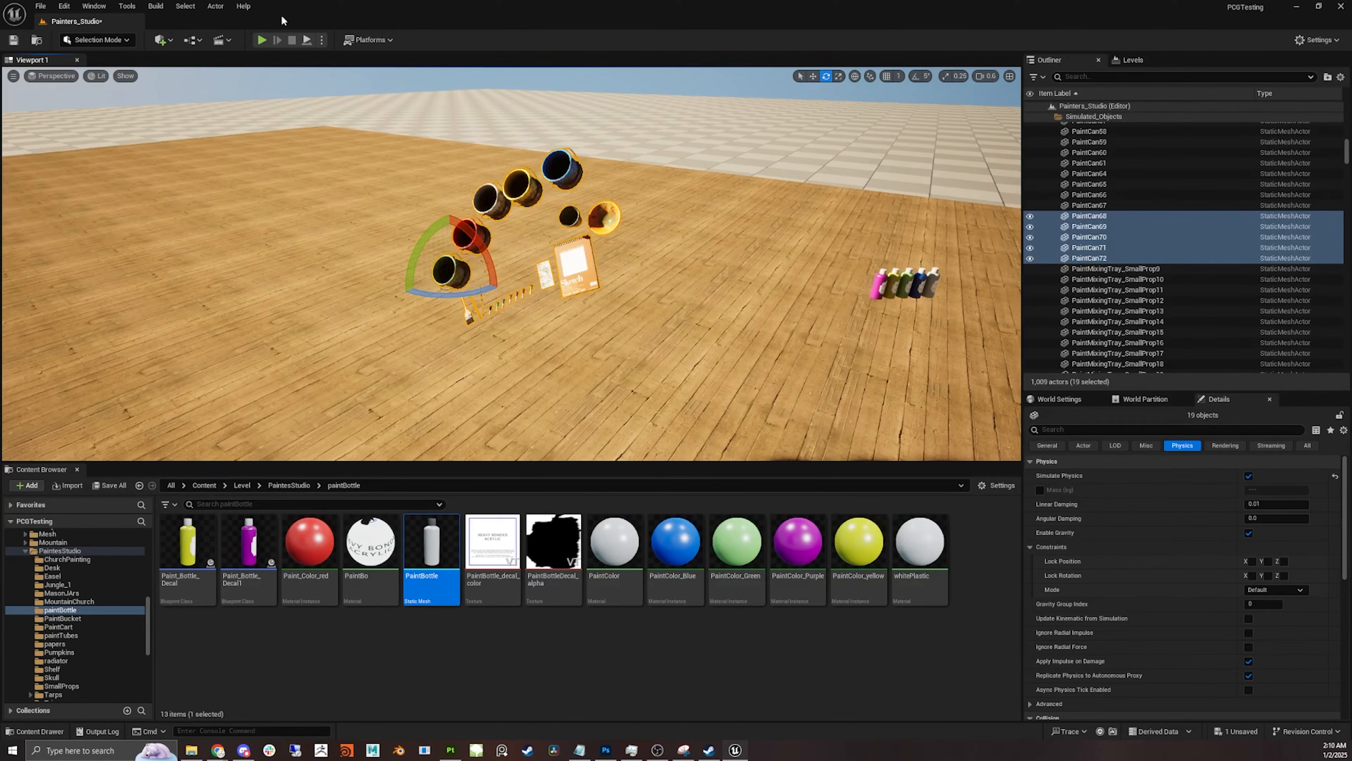
# Step: Check the available play modes and play the level in the selected viewport
pyautogui.click(322, 39)
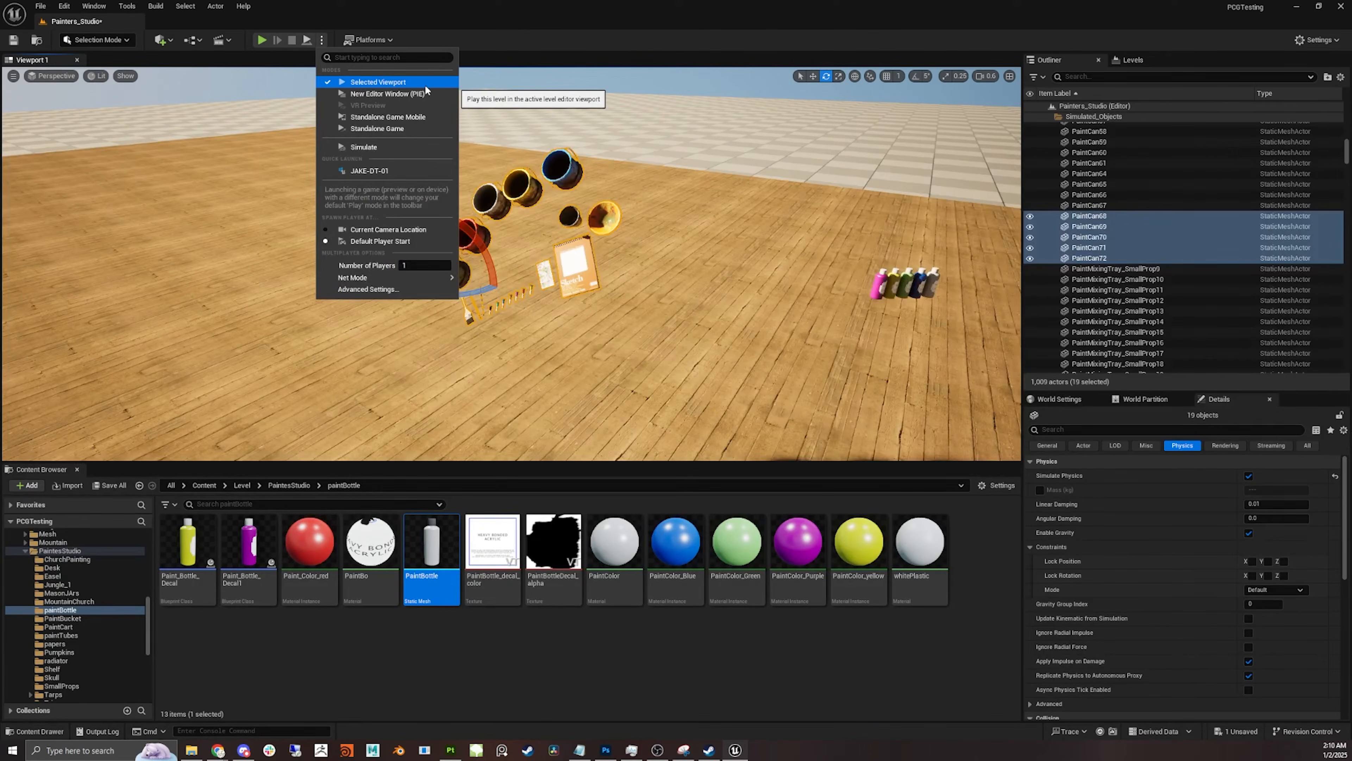
pyautogui.keyDown('alt'); pyautogui.moveTo(687, 129); pyautogui.dragTo(623, 140); pyautogui.keyUp('alt')
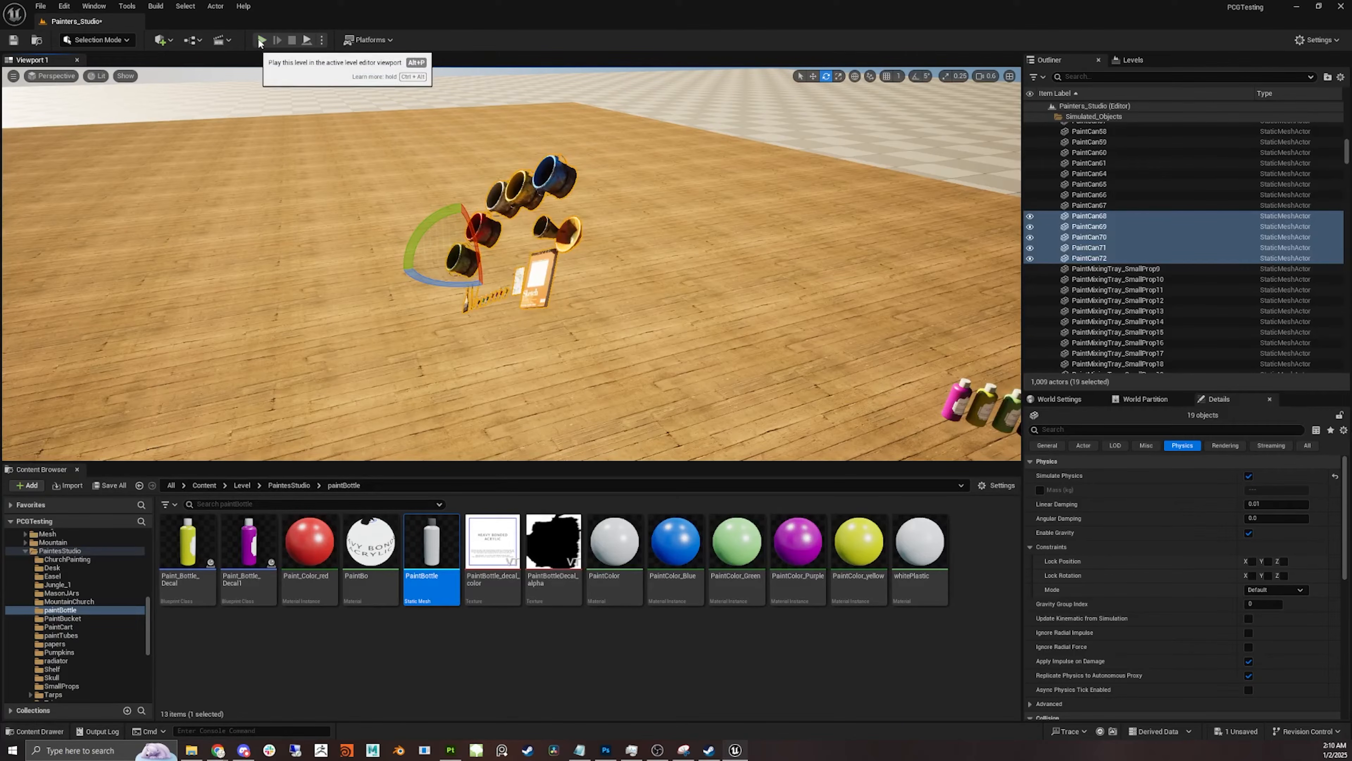
pyautogui.hotkey('alt', 'p')
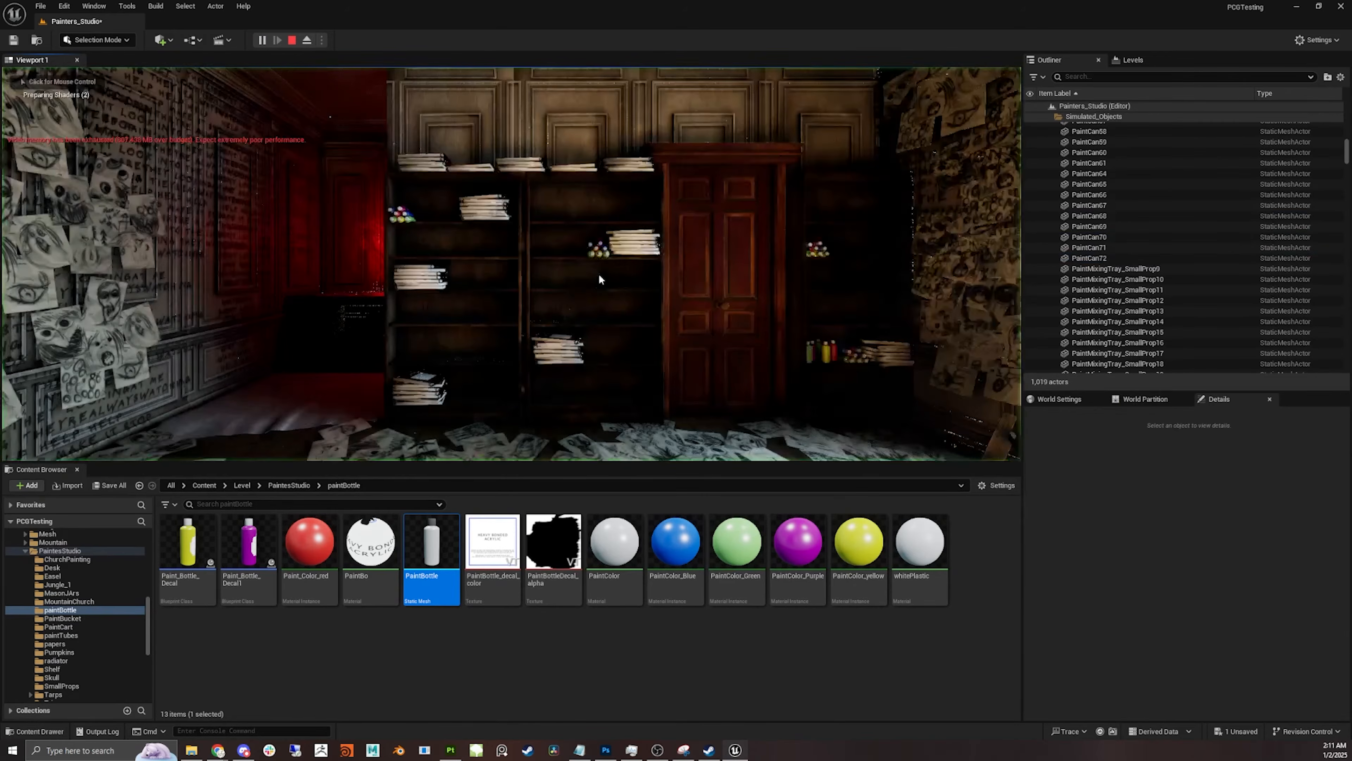
# Step: Look around the studio in play mode, end the session and return to the selected painting props above the wooden floor
pyautogui.press('w')
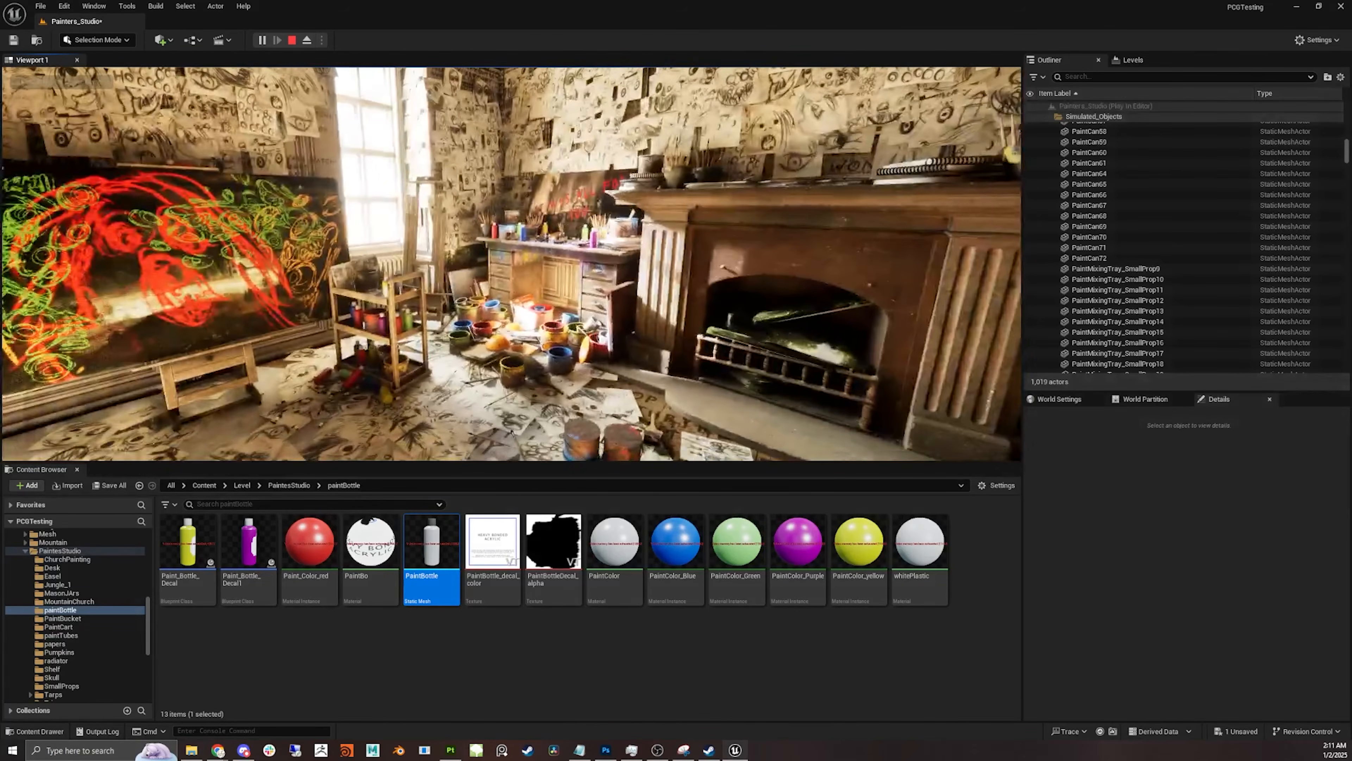
pyautogui.press('Escape')
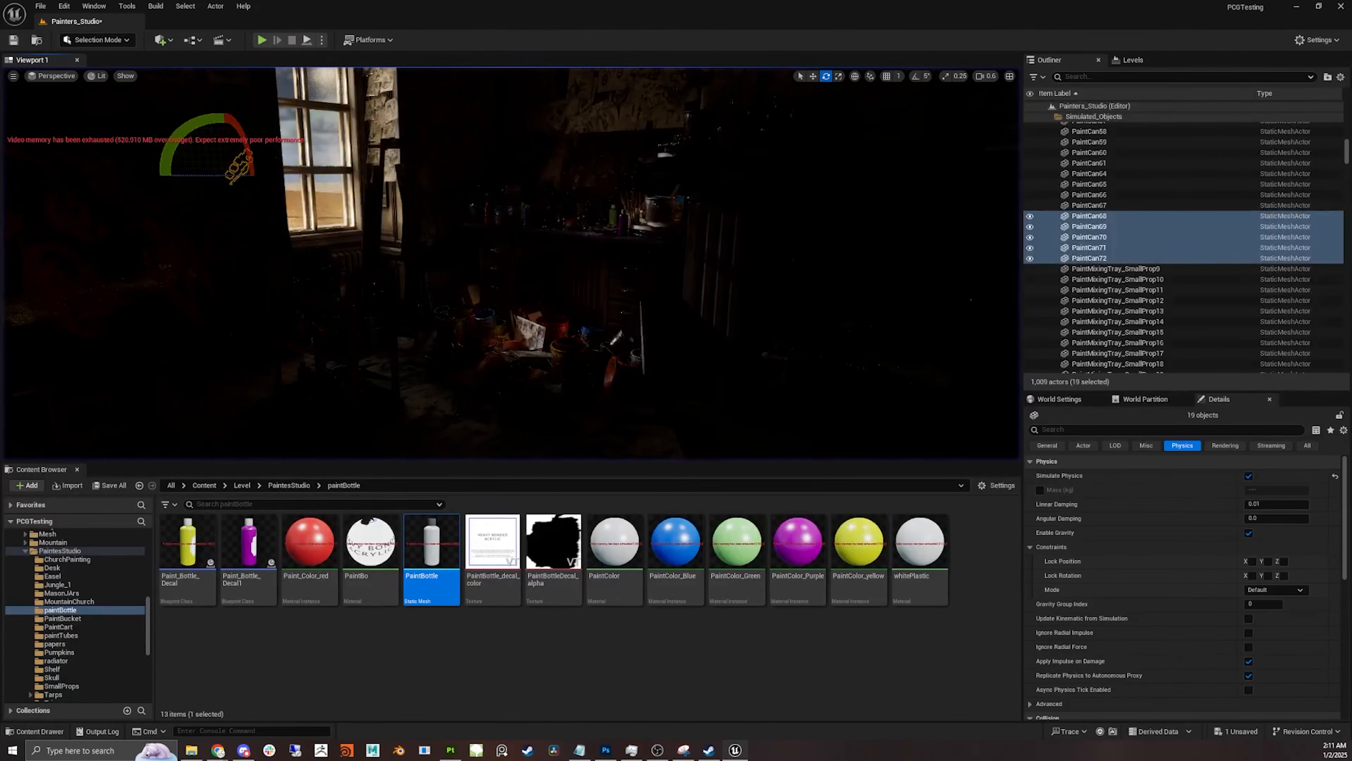
pyautogui.rightClick(421, 196)
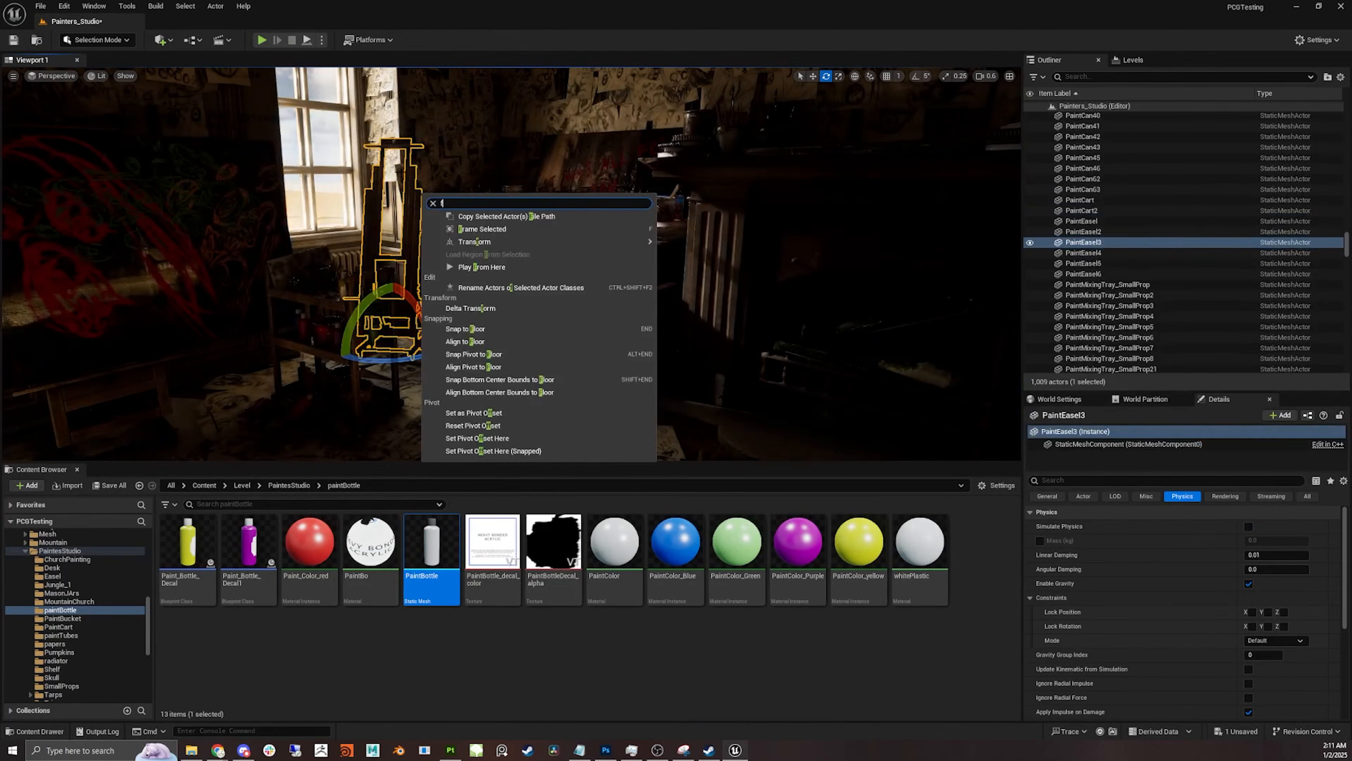
pyautogui.moveTo(414, 127); pyautogui.dragTo(368, 133, button='right')
pyautogui.hotkey('ctrl', 'z')
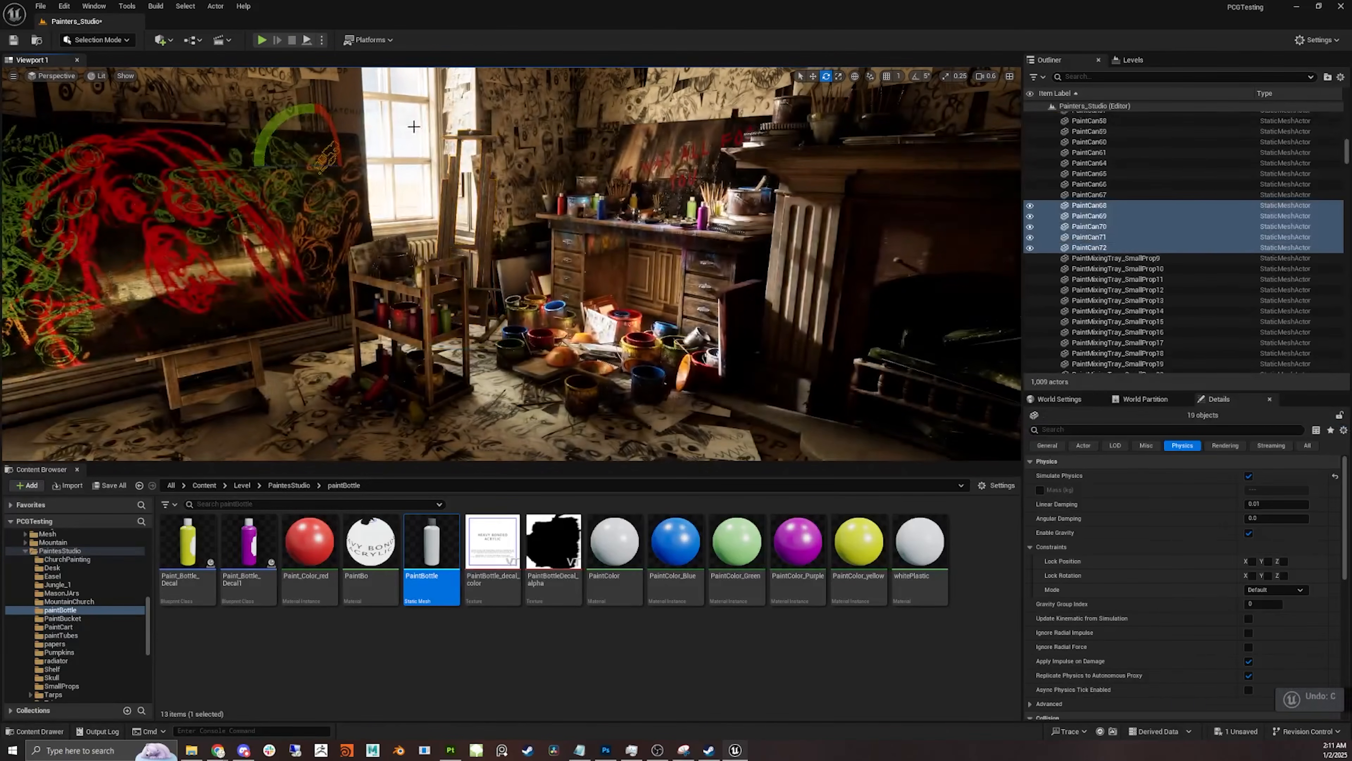
pyautogui.press('f')
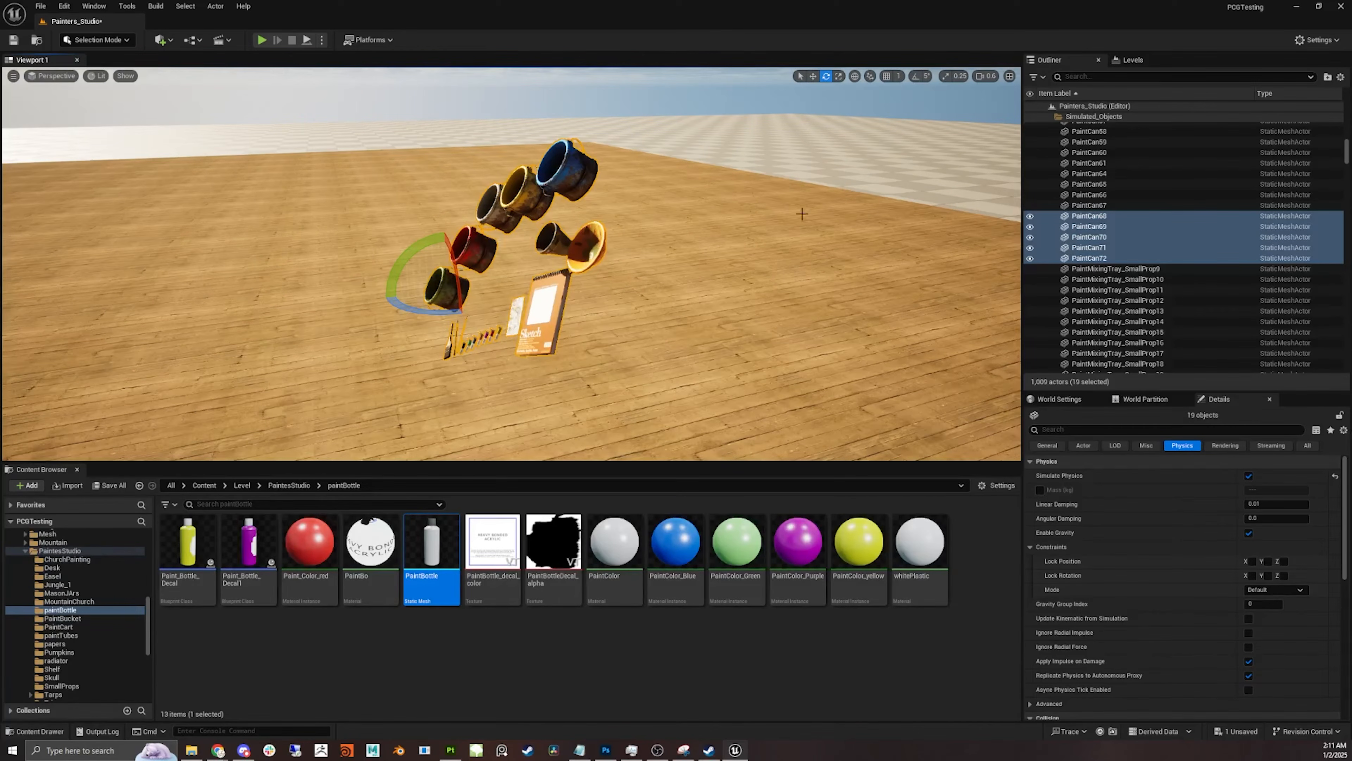
# Step: Run the level in Simulate mode, watch the painting props drop onto the wooden floor and stop the simulation
pyautogui.click(322, 40)
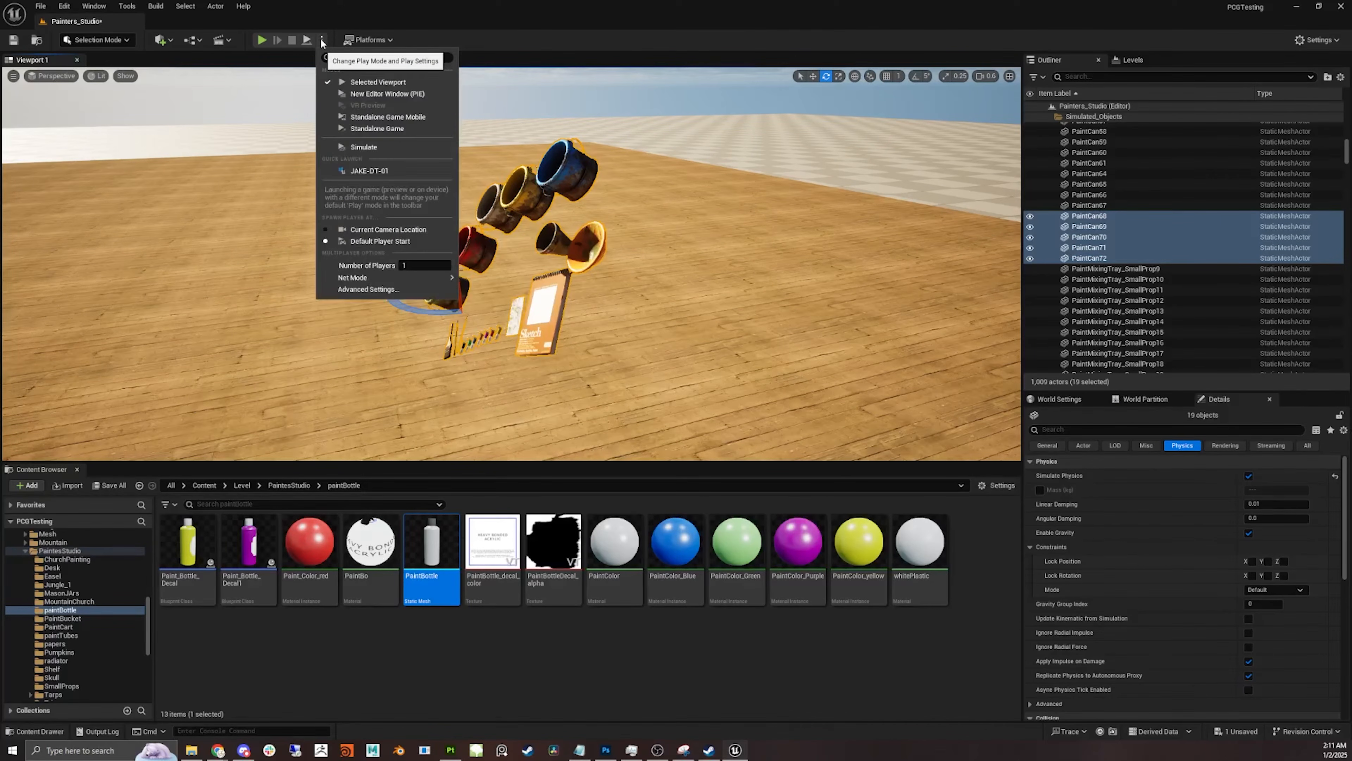
pyautogui.click(373, 149)
pyautogui.moveTo(511, 264); pyautogui.dragTo(556, 242, button='right')
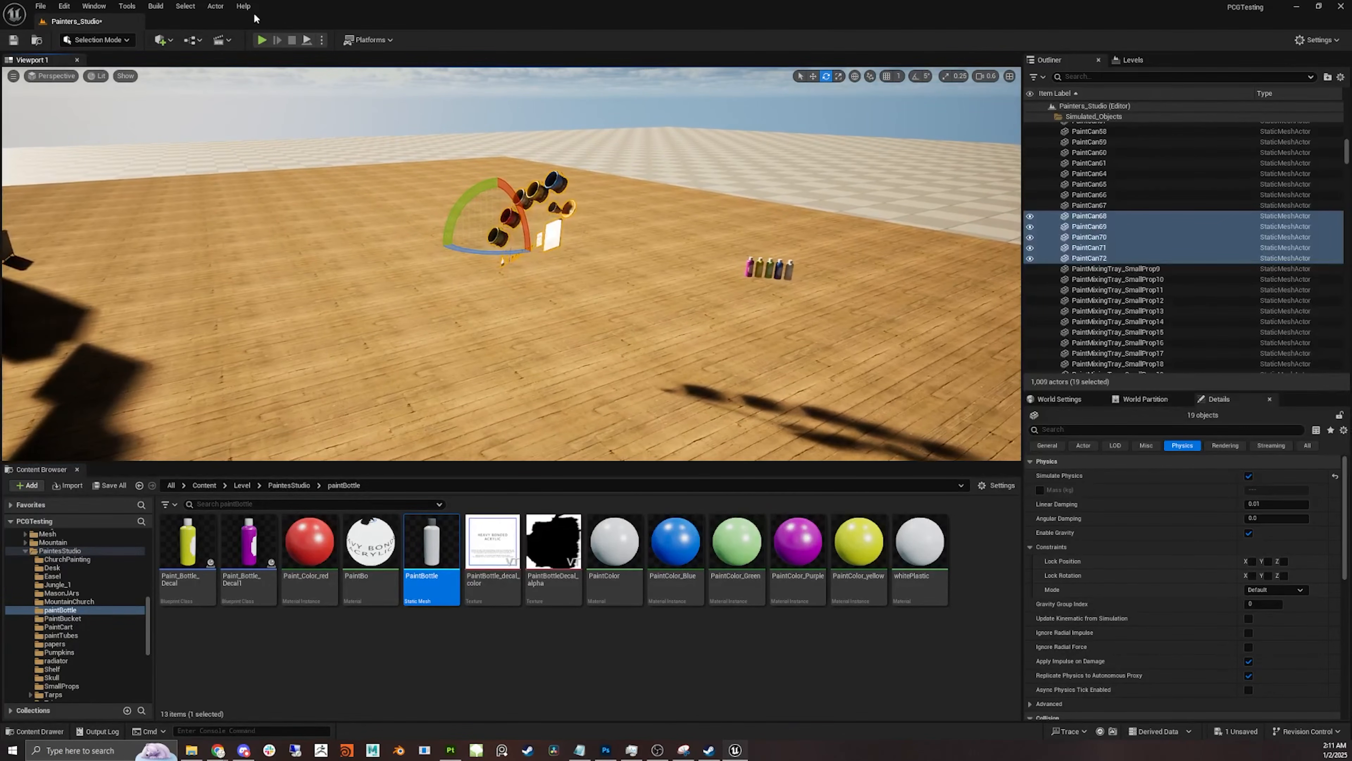
pyautogui.click(322, 40)
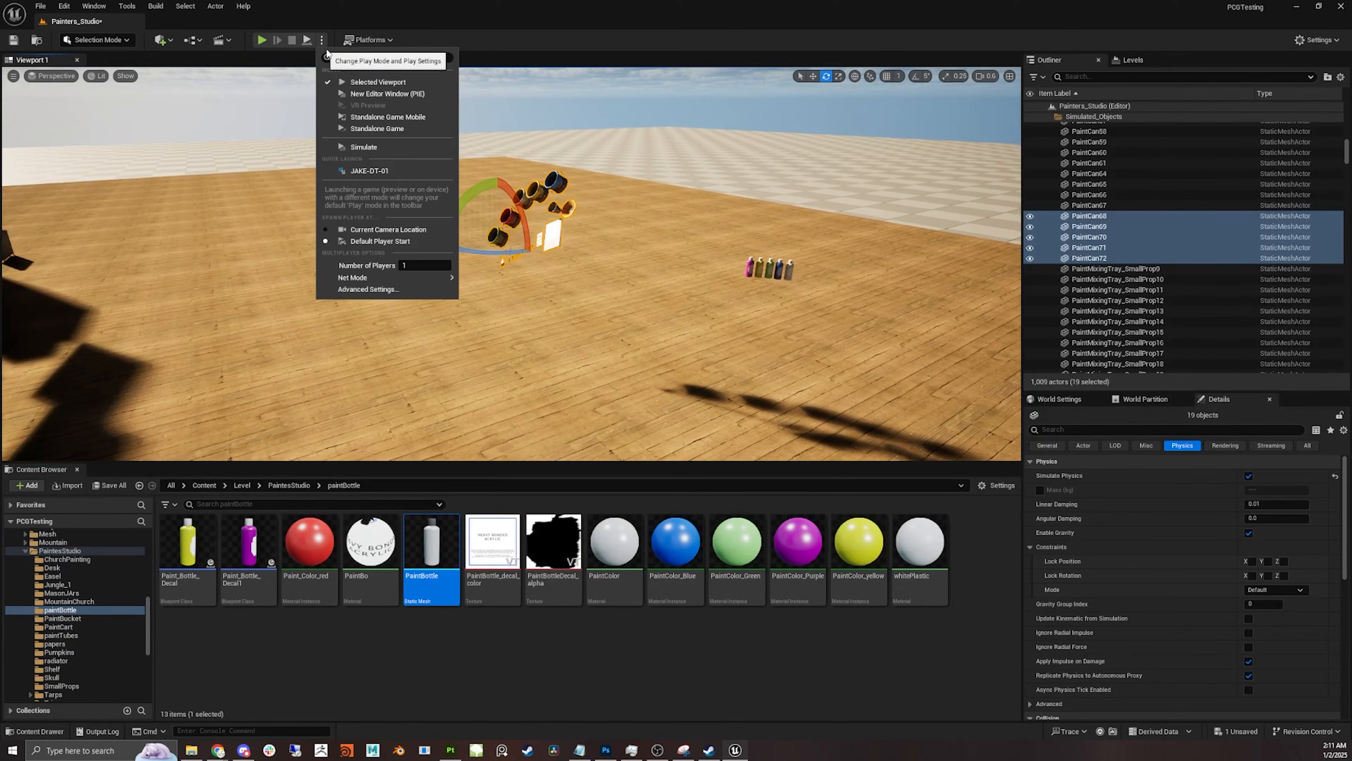
pyautogui.click(369, 146)
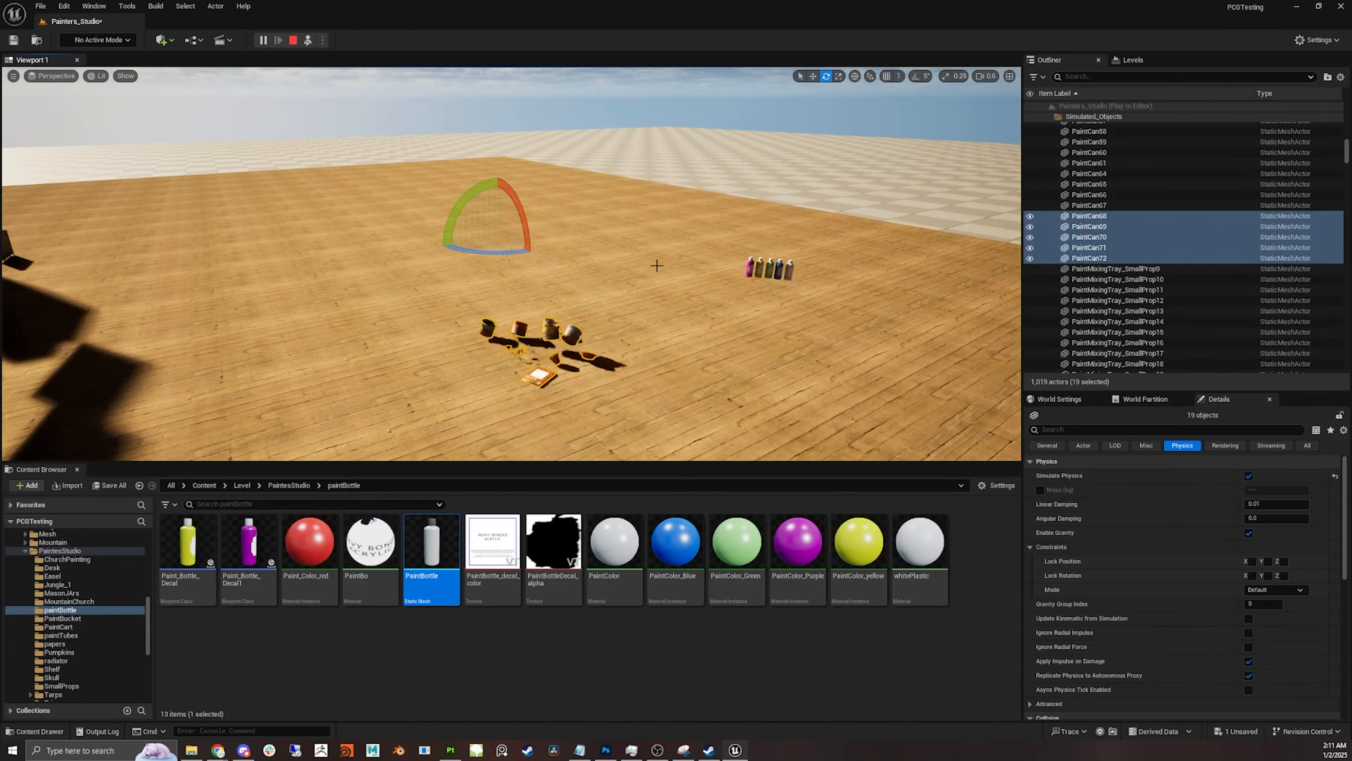
pyautogui.moveTo(719, 291); pyautogui.dragTo(741, 318, button='right')
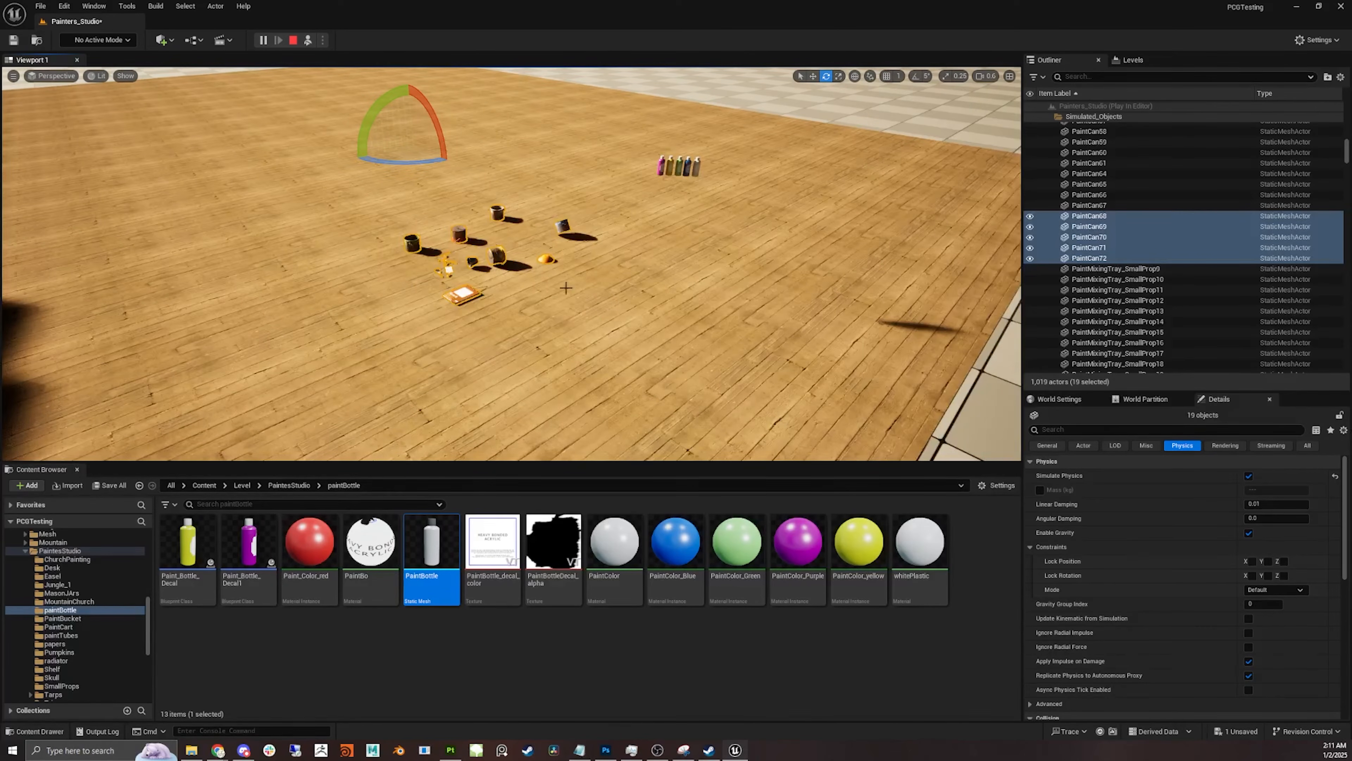
pyautogui.moveTo(680, 235); pyautogui.dragTo(628, 234, button='right')
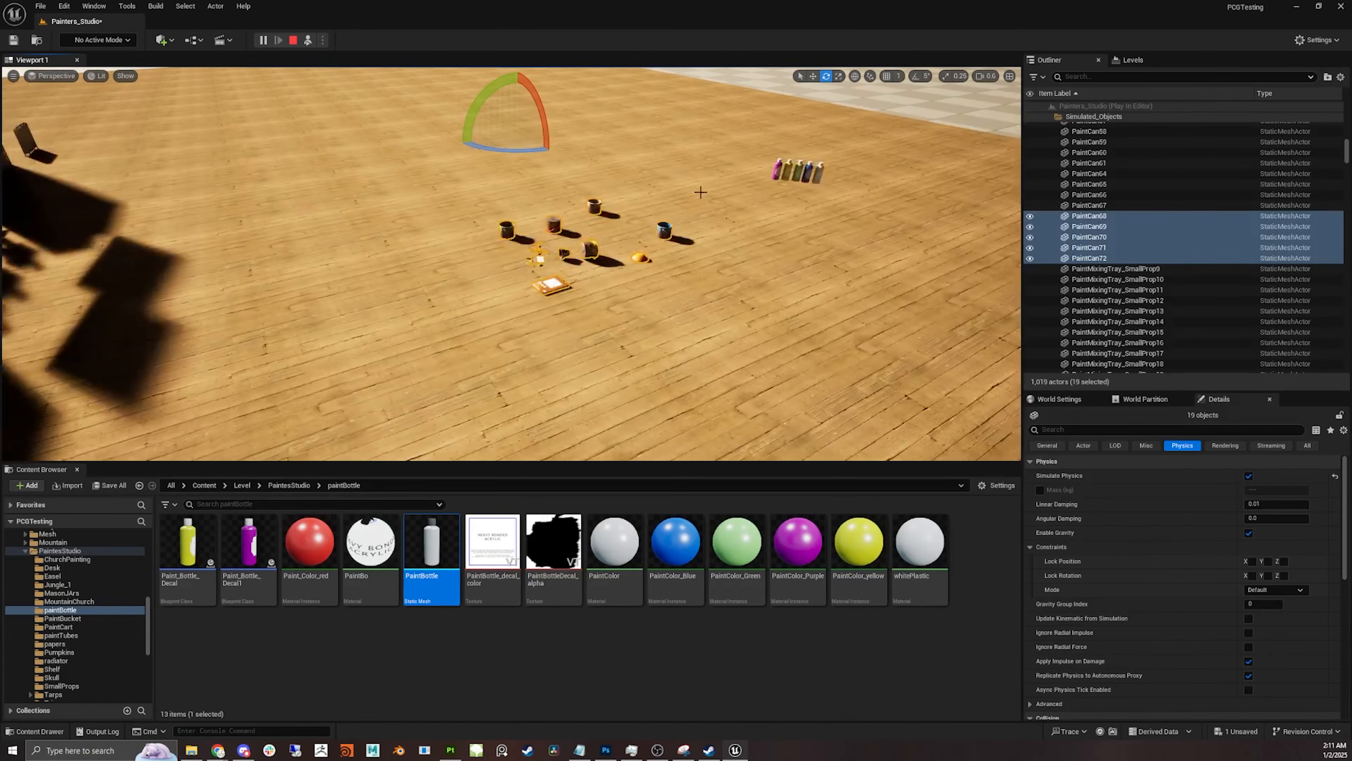
pyautogui.click(293, 41)
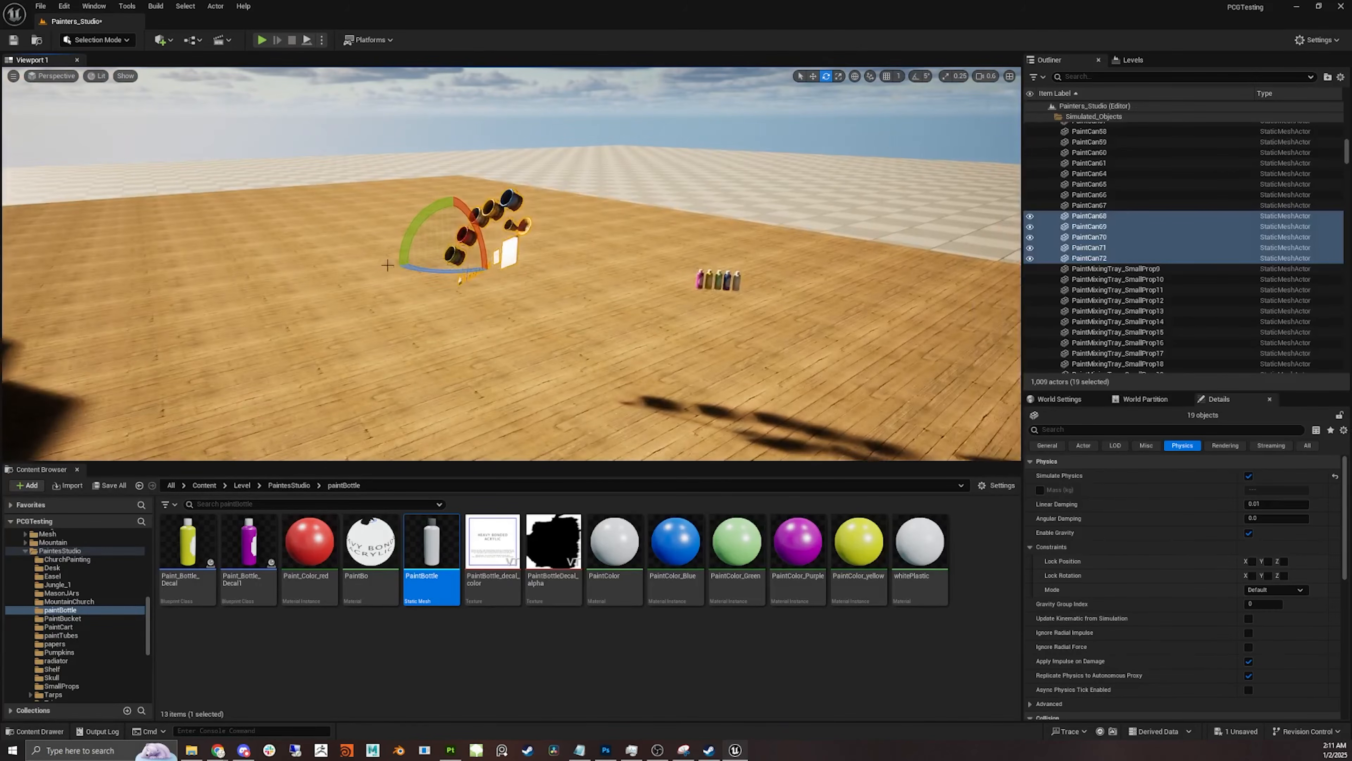
# Step: Rotate the painting props to a different tilt, simulate the drop again and stop the simulation
pyautogui.moveTo(392, 249); pyautogui.dragTo(398, 314)
pyautogui.click(322, 39)
pyautogui.click(374, 152)
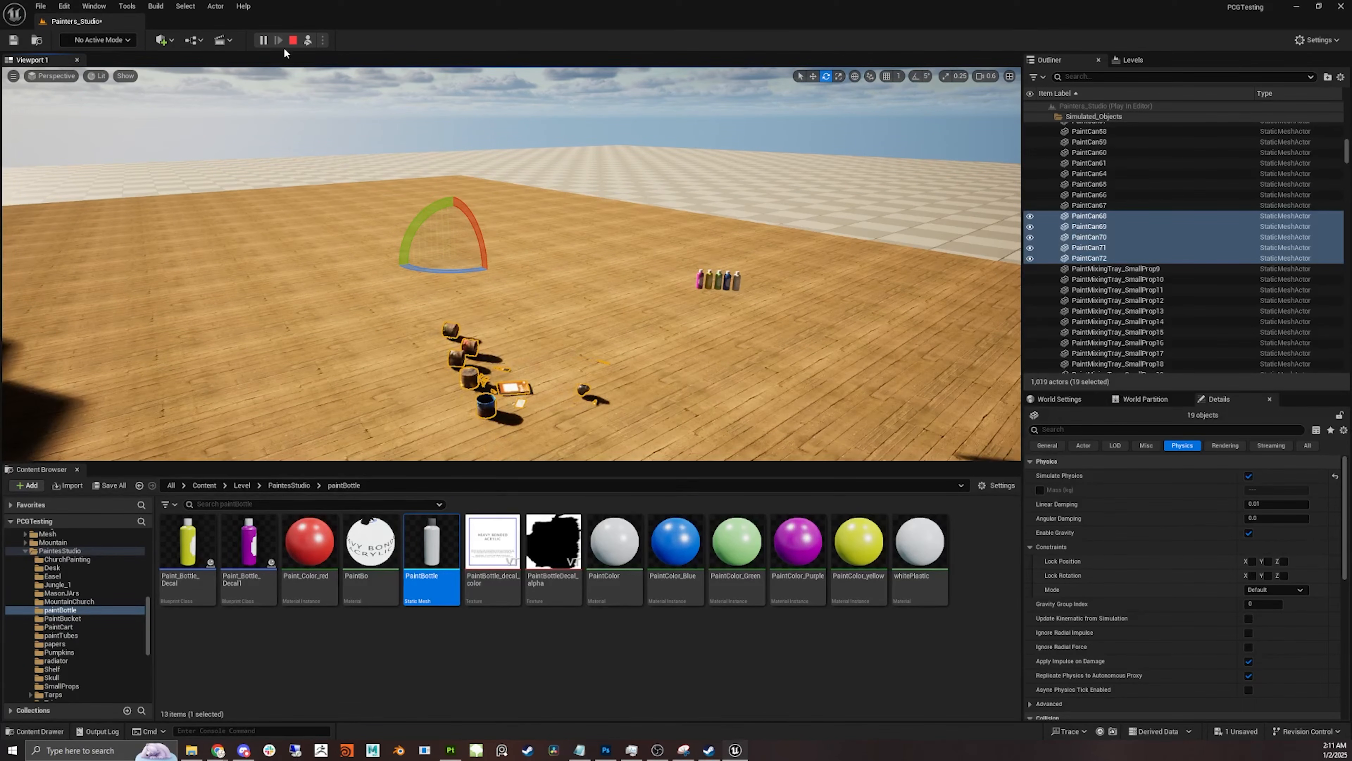
pyautogui.click(294, 42)
# Step: Look over the furnished studio with its scattered papers and paint cans, and return to the selected painting props
pyautogui.moveTo(642, 299); pyautogui.dragTo(916, 282, button='right')
pyautogui.moveTo(511, 264)
pyautogui.mouseDown(button='right')
pyautogui.moveTo(777, 266)
pyautogui.moveTo(395, 271)
pyautogui.moveTo(383, 234)
pyautogui.moveTo(309, 264)
pyautogui.moveTo(394, 259)
pyautogui.mouseUp(button='right')
pyautogui.press('w')
pyautogui.scroll(1, 511, 263)
pyautogui.press('w')
pyautogui.press('s')
pyautogui.press('w')
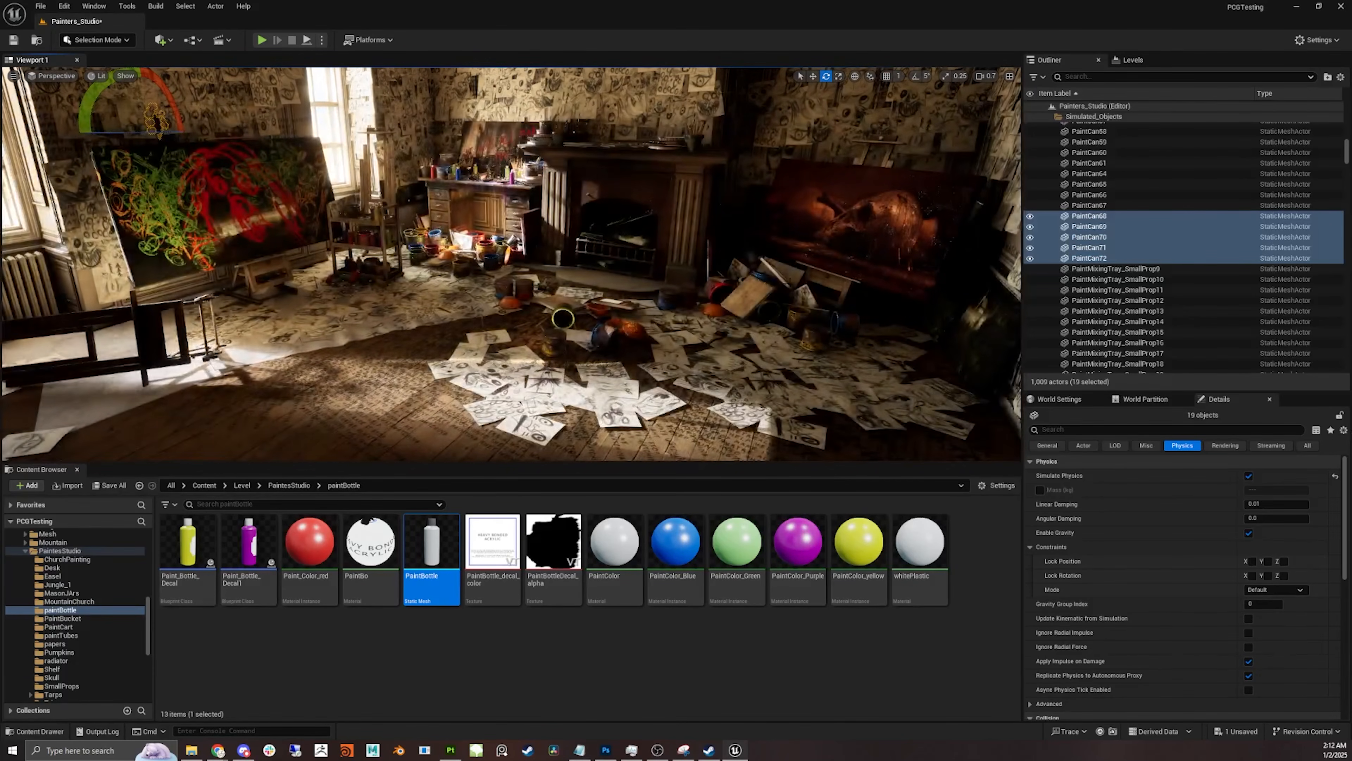
pyautogui.press('s')
pyautogui.moveTo(659, 272); pyautogui.dragTo(538, 242, button='right')
pyautogui.press('w')
pyautogui.press('f')
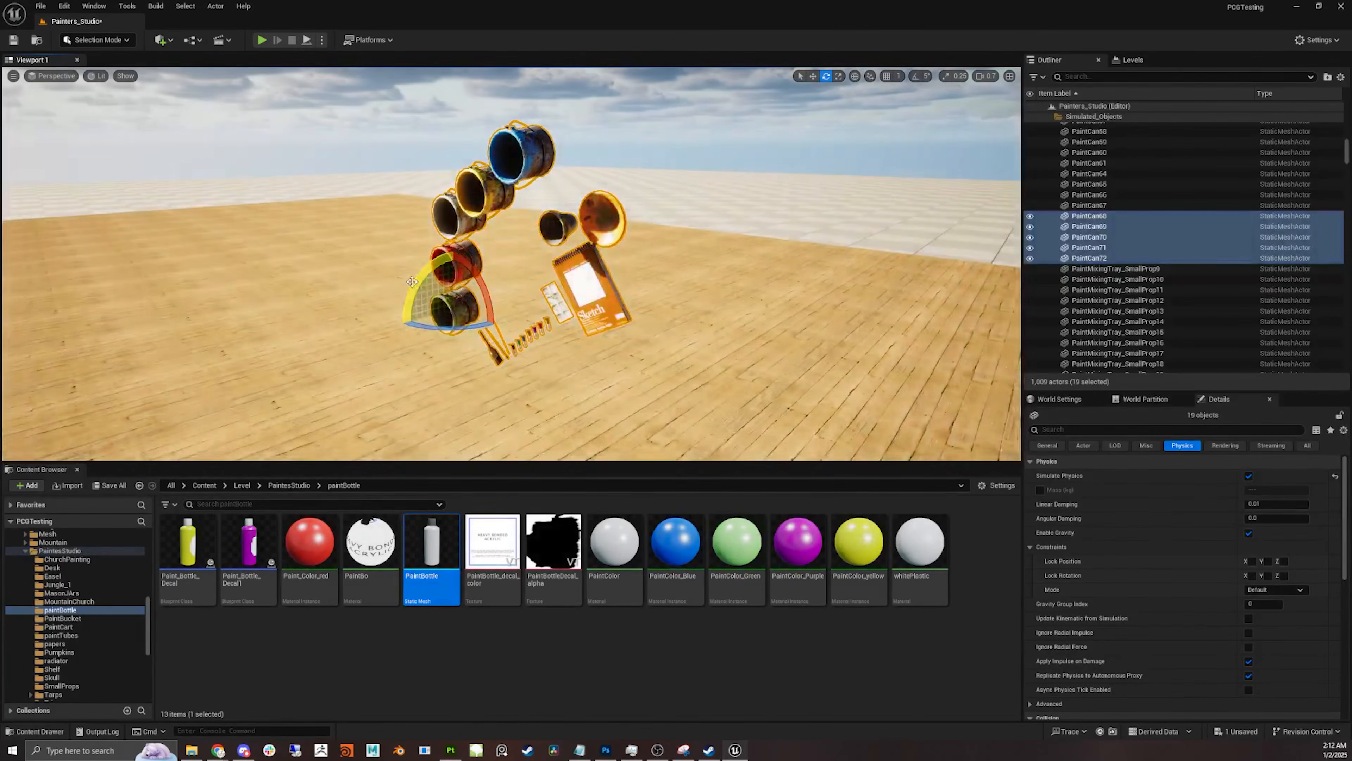
# Step: Rotate the group of painting props until its paint cans line up almost vertically above the wooden floor
pyautogui.moveTo(424, 290); pyautogui.dragTo(449, 261)
pyautogui.moveTo(730, 301); pyautogui.dragTo(676, 294, button='right')
pyautogui.moveTo(571, 248)
pyautogui.mouseDown()
pyautogui.moveTo(551, 216)
pyautogui.moveTo(495, 281)
pyautogui.mouseUp()
pyautogui.moveTo(777, 248); pyautogui.dragTo(815, 269, button='right')
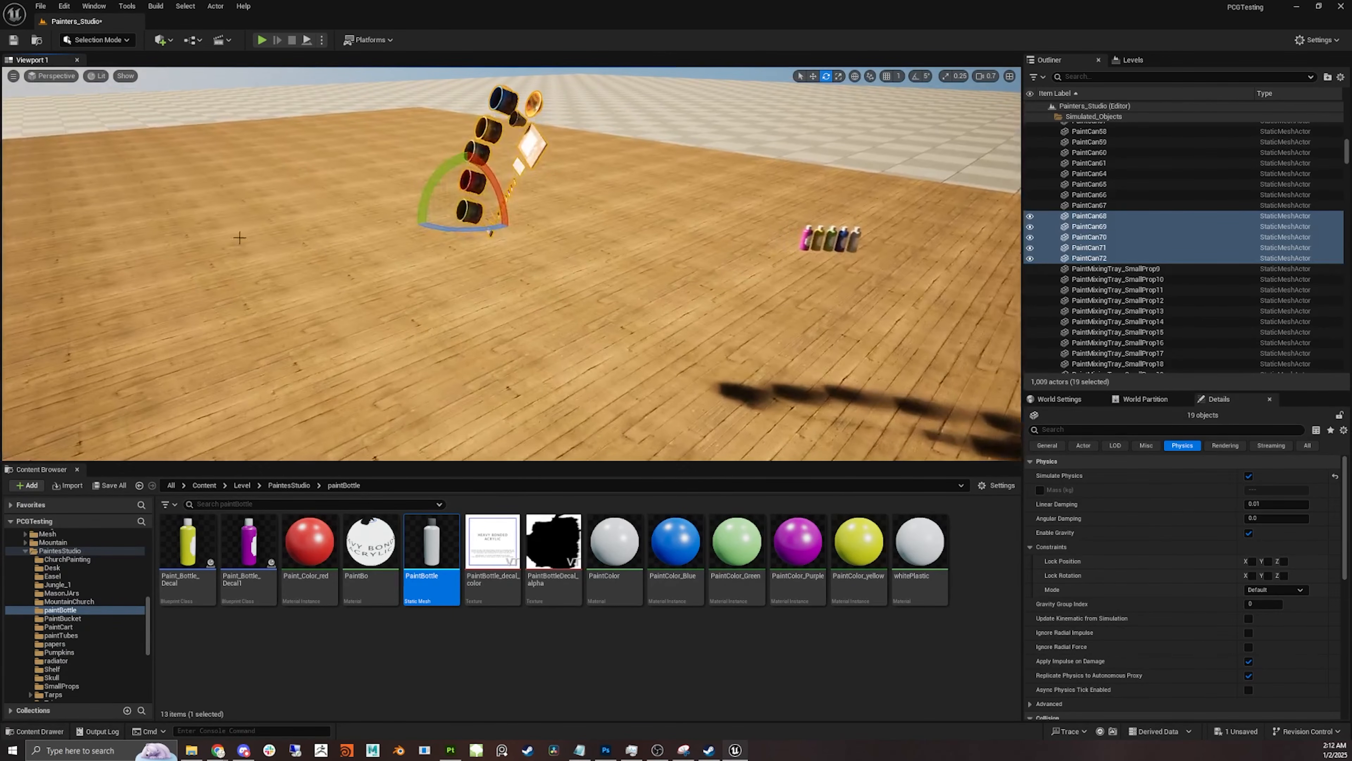
# Step: Simulate the props dropping onto the floor, keep the simulation changes for the selected props and stop the simulation
pyautogui.click(322, 39)
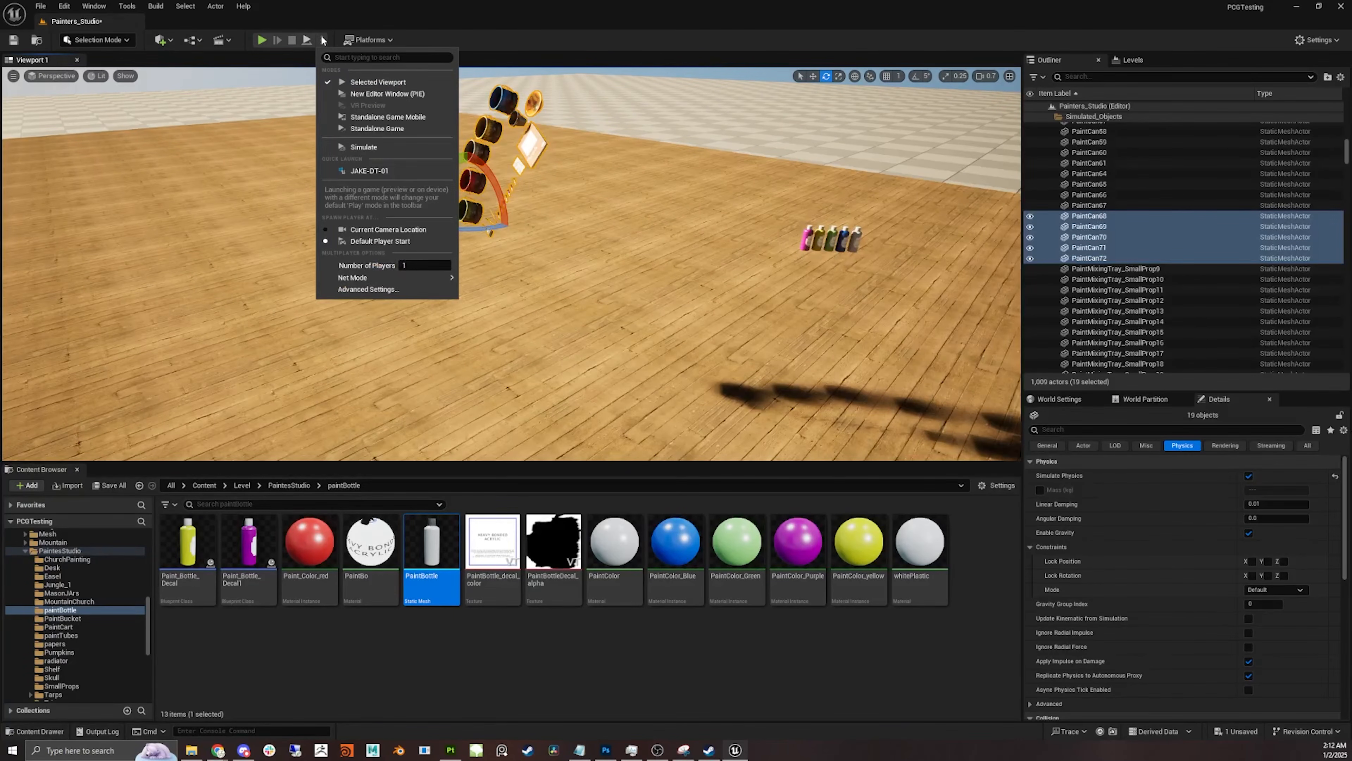
pyautogui.click(355, 147)
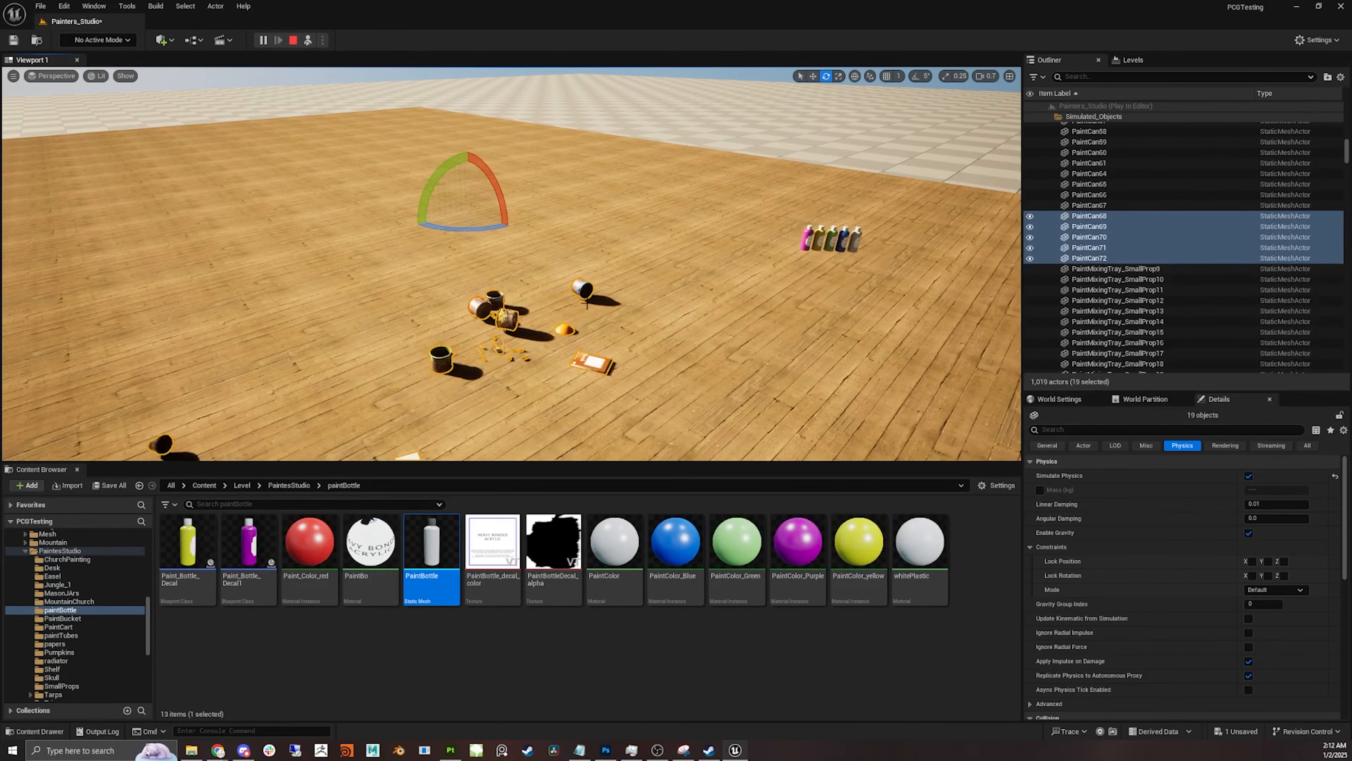
pyautogui.moveTo(667, 352)
pyautogui.mouseDown(button='right')
pyautogui.moveTo(628, 383)
pyautogui.moveTo(668, 367)
pyautogui.mouseUp(button='right')
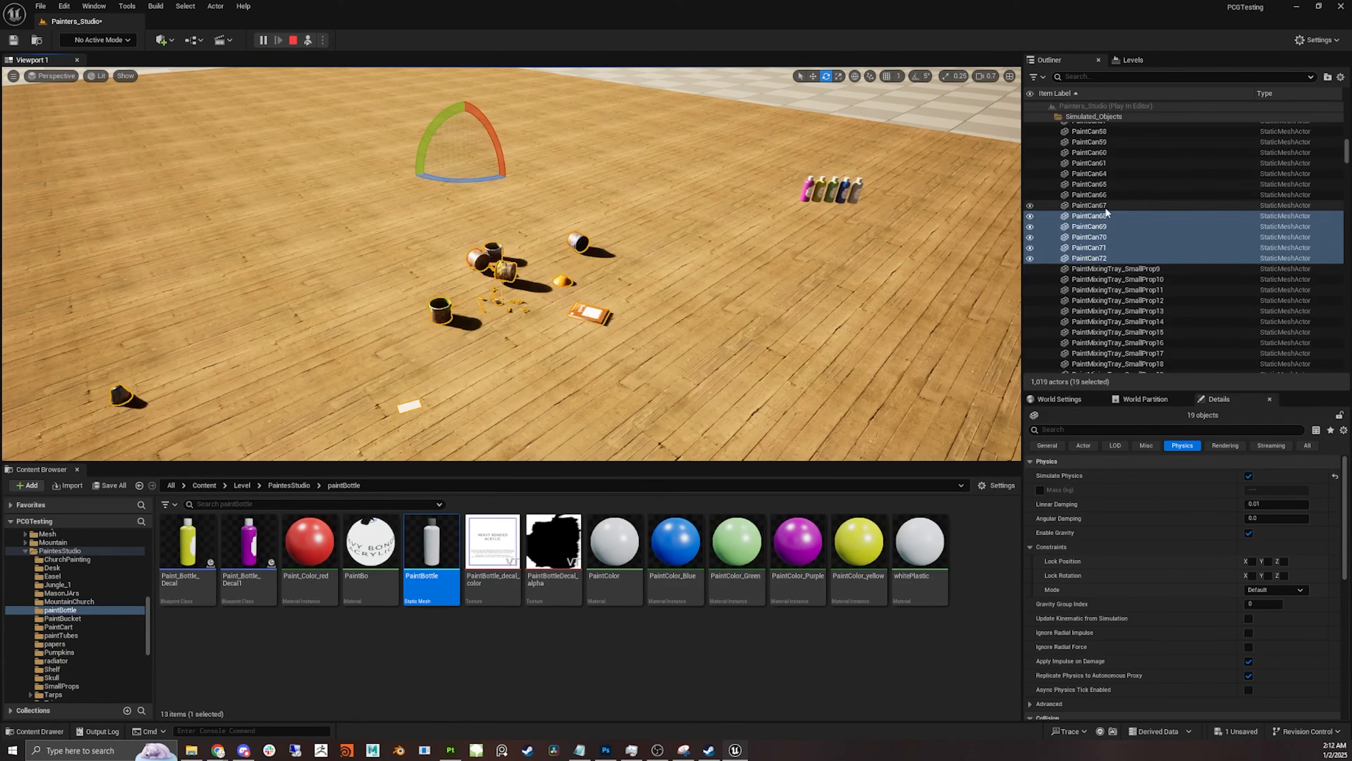
pyautogui.rightClick(1084, 217)
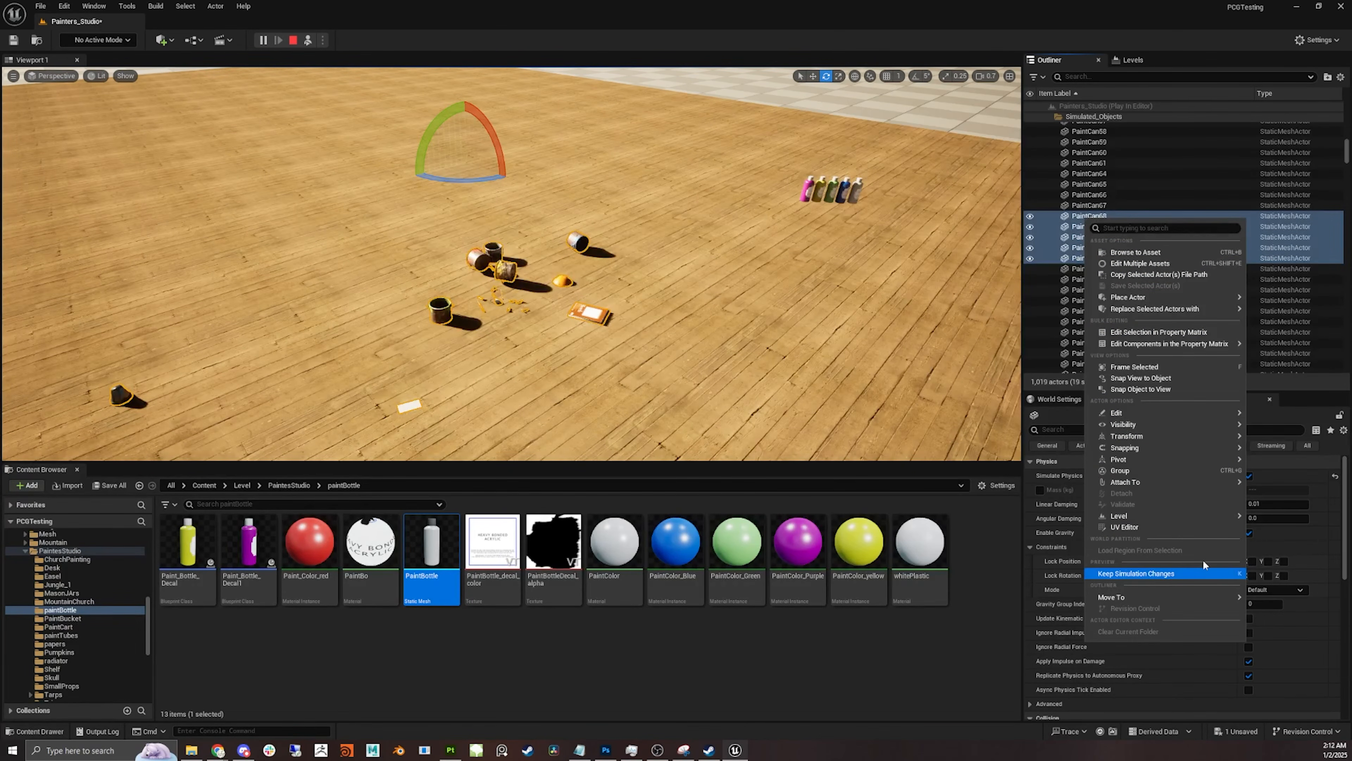
pyautogui.click(1146, 574)
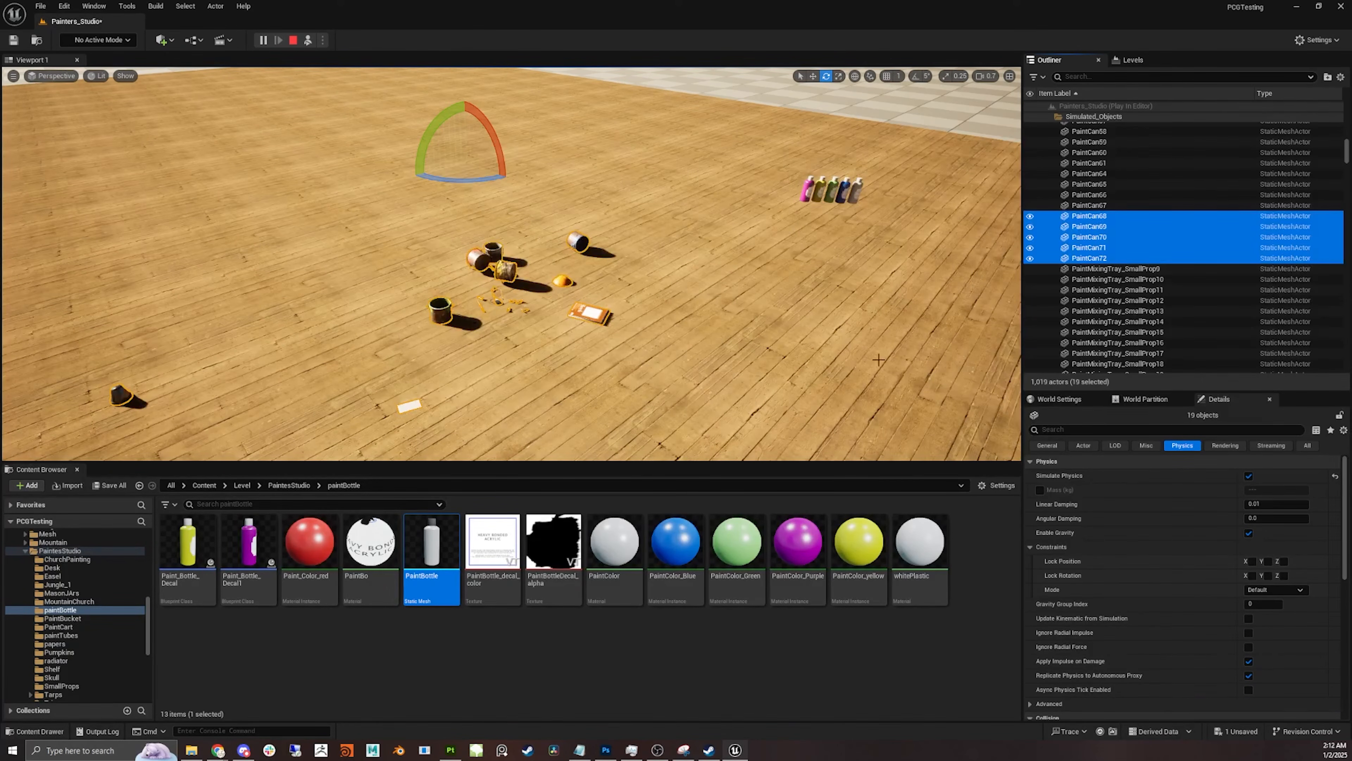
pyautogui.click(293, 41)
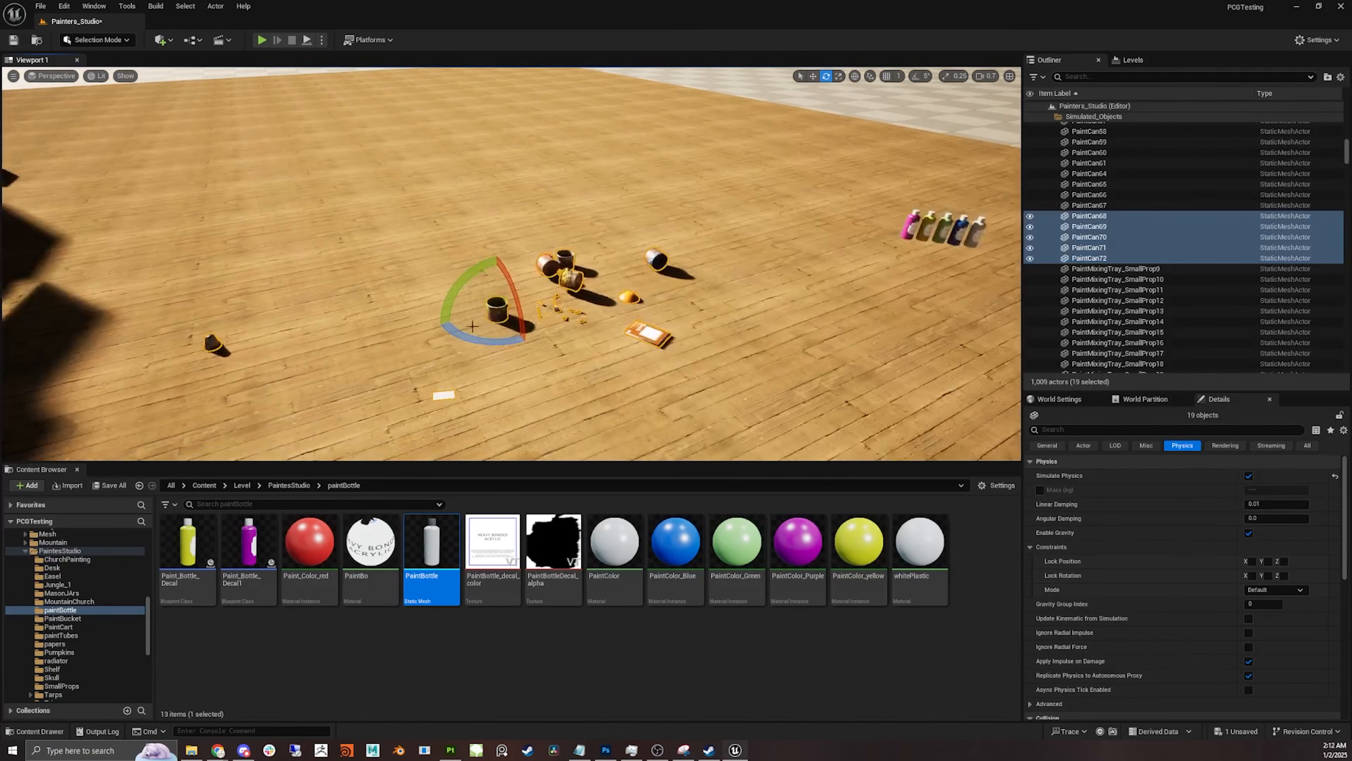
# Step: Try rotating the dropped props as a group and moving the sketchbook on its own, undoing each change
pyautogui.moveTo(485, 337)
pyautogui.mouseDown()
pyautogui.moveTo(444, 349)
pyautogui.moveTo(456, 354)
pyautogui.moveTo(428, 340)
pyautogui.mouseUp()
pyautogui.hotkey('ctrl', 'z')
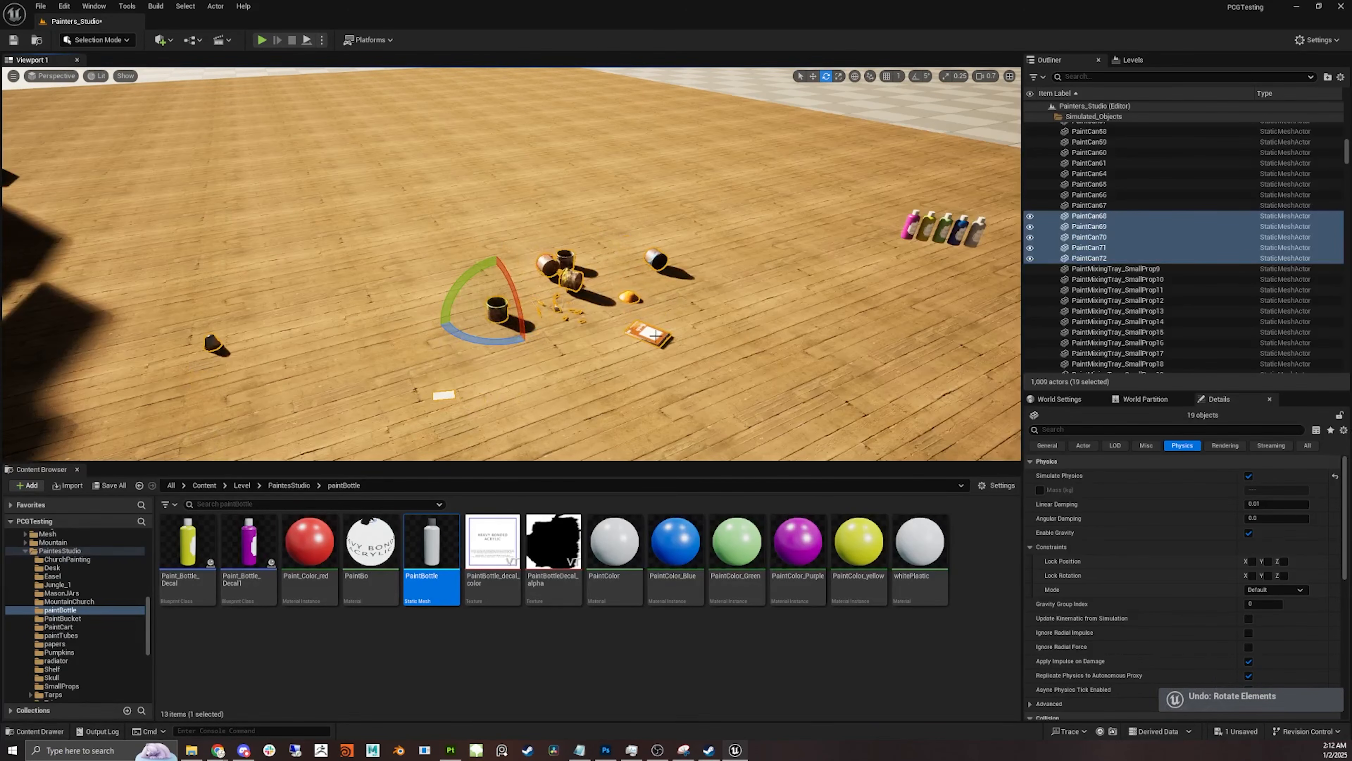
pyautogui.click(655, 335)
pyautogui.press('w')
pyautogui.moveTo(632, 334)
pyautogui.mouseDown()
pyautogui.moveTo(607, 296)
pyautogui.moveTo(584, 351)
pyautogui.moveTo(611, 350)
pyautogui.mouseUp()
pyautogui.hotkey('ctrl', 'z')
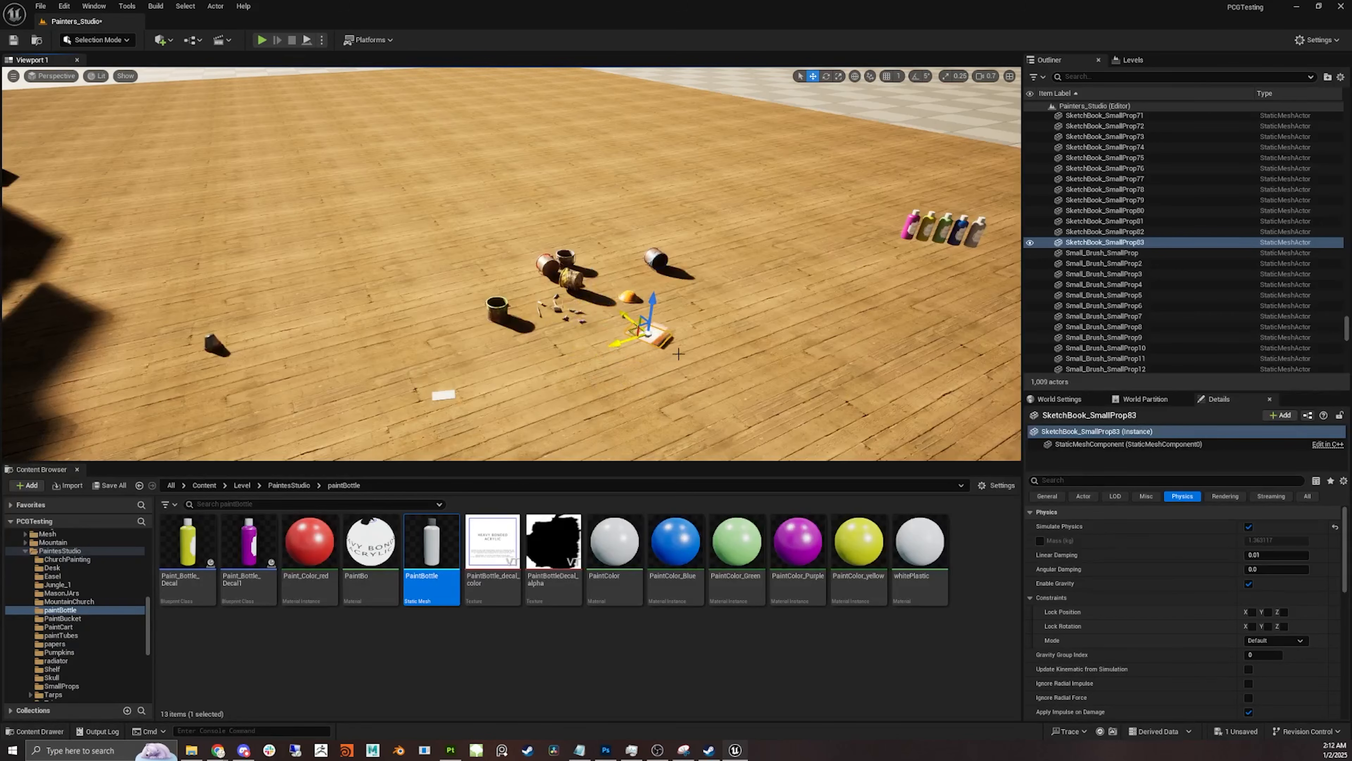